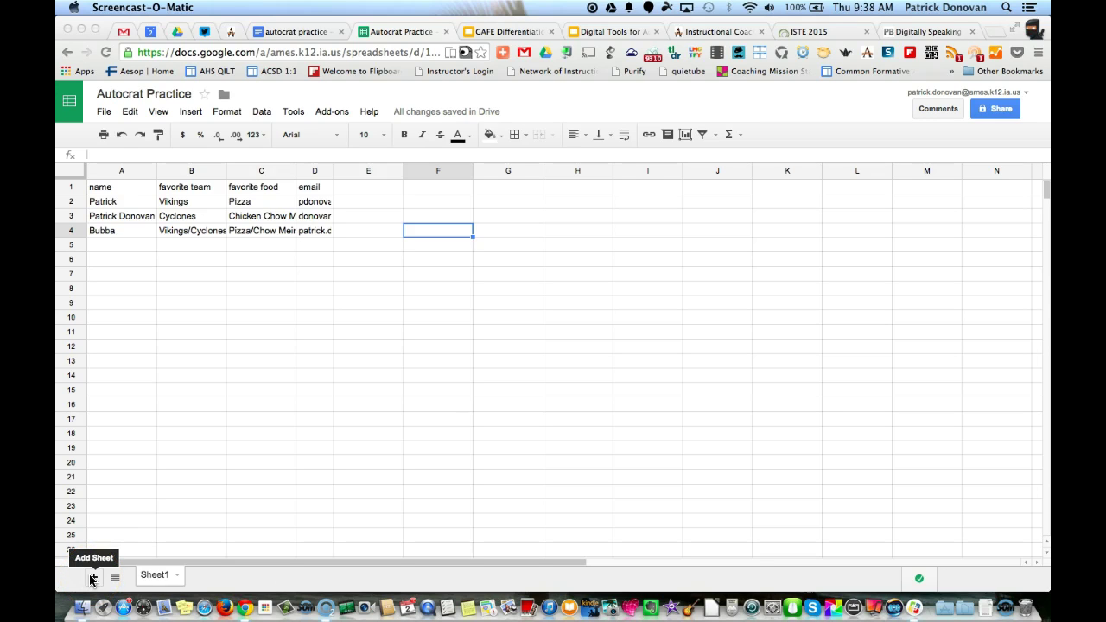
# Step: Review the name, favorite team, favorite food and email column headers in row 1 of the spreadsheet
pyautogui.click(272, 334)
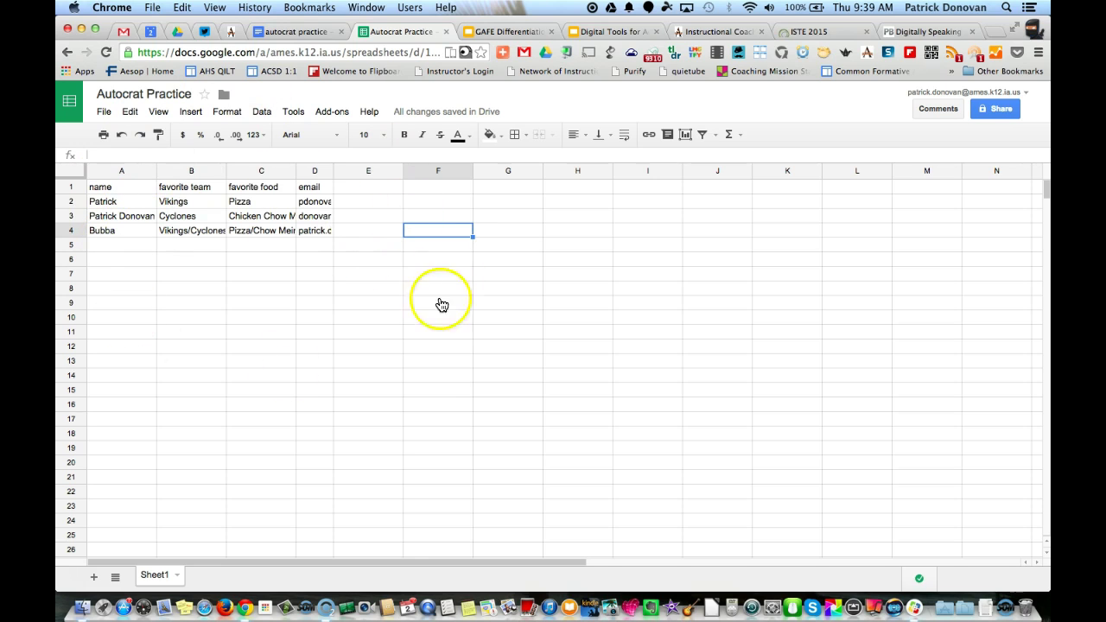
pyautogui.click(185, 205)
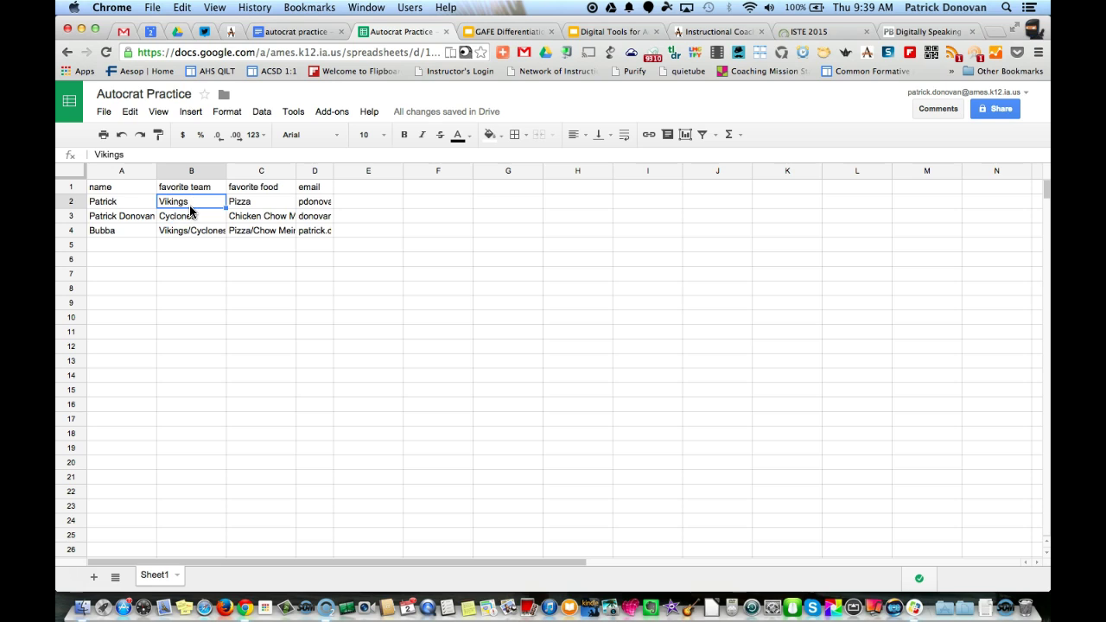
pyautogui.click(95, 189)
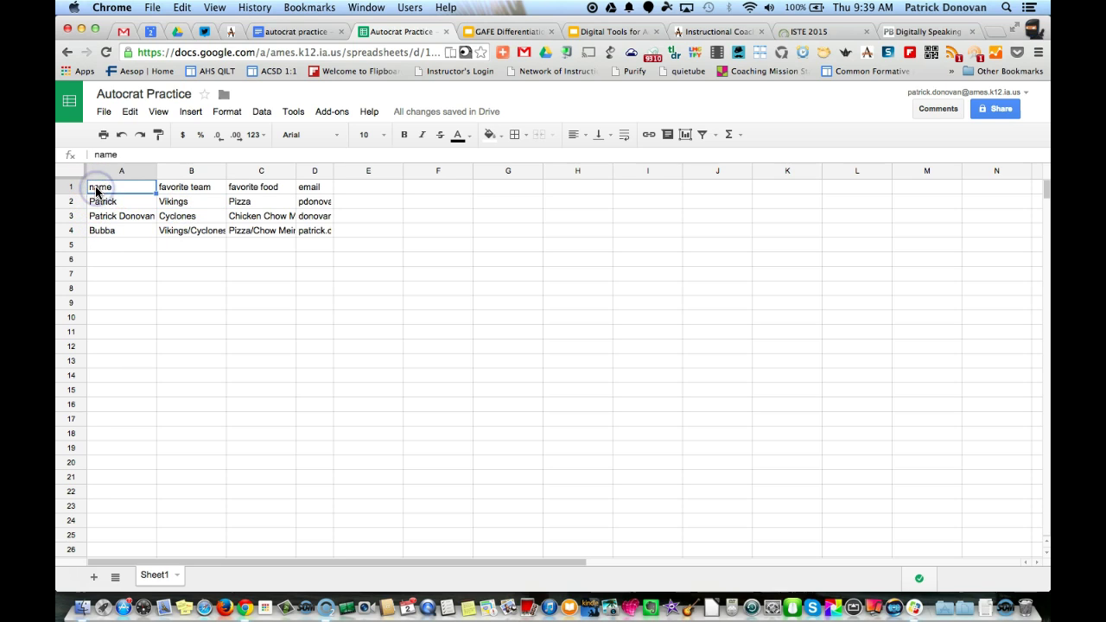
pyautogui.click(185, 189)
pyautogui.click(259, 189)
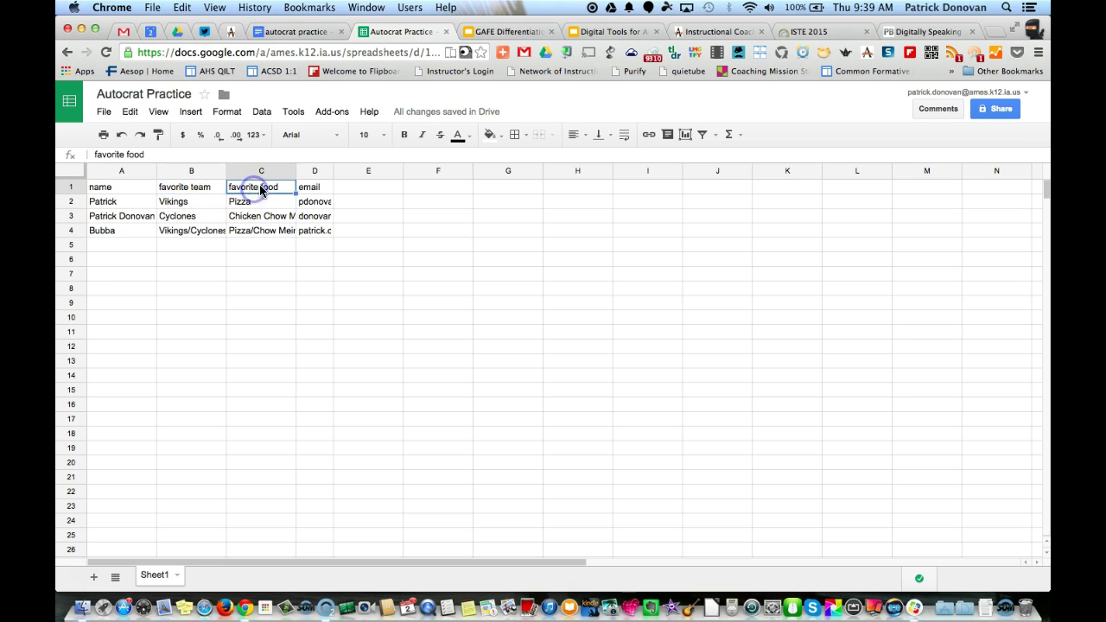
pyautogui.click(315, 188)
pyautogui.click(264, 190)
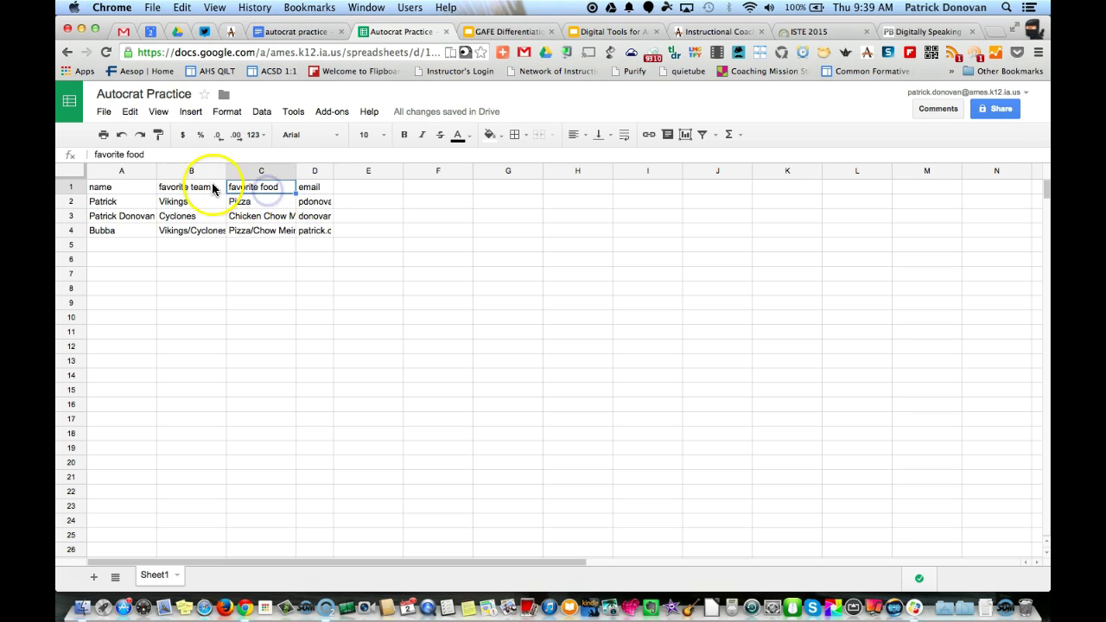
pyautogui.click(213, 189)
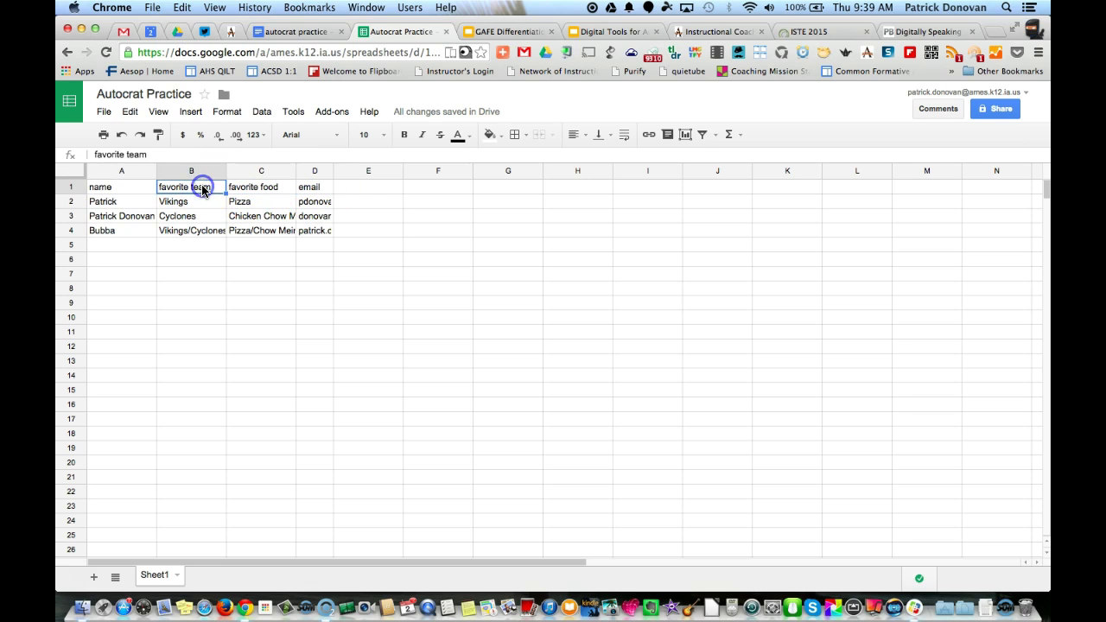
# Step: Compare the merge tags in the autocrat practice document with the column headers in the Autocrat Practice spreadsheet
pyautogui.click(293, 32)
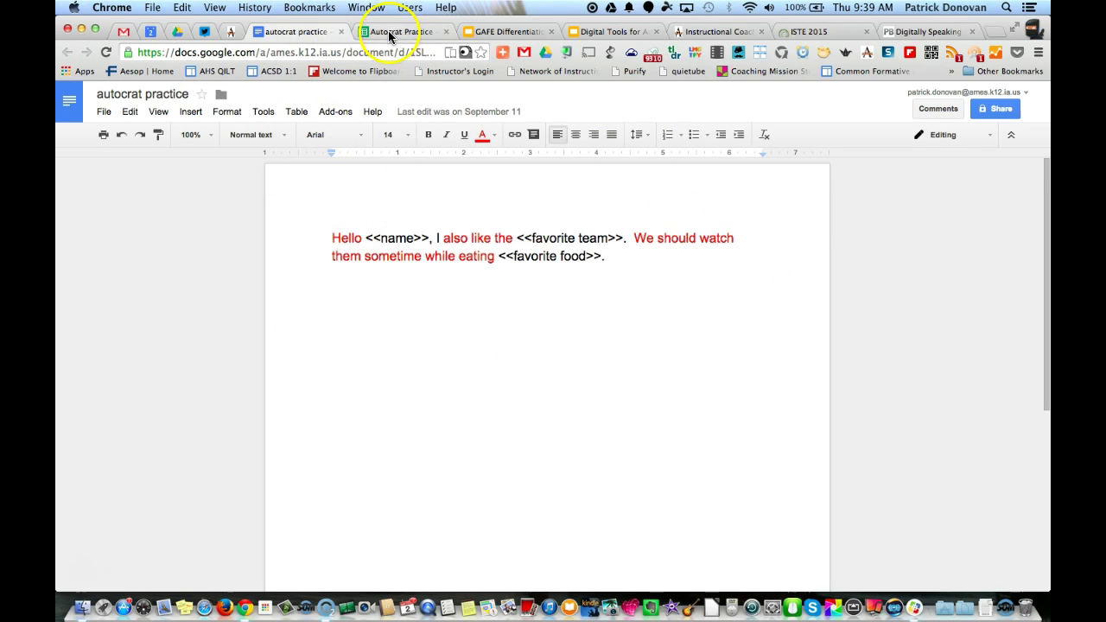
pyautogui.click(391, 32)
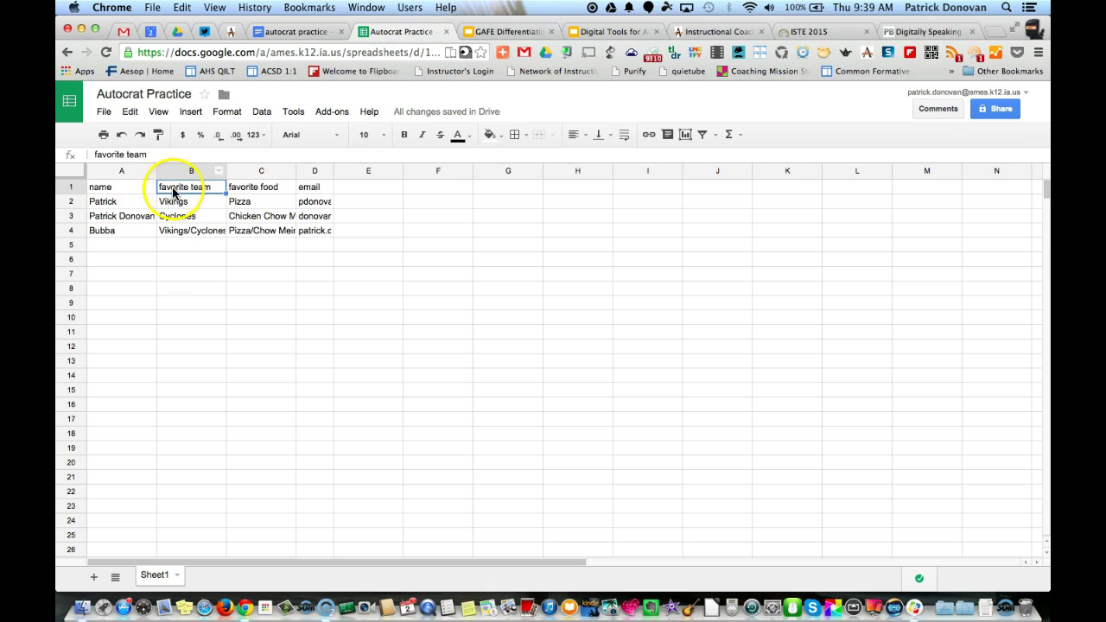
pyautogui.click(293, 32)
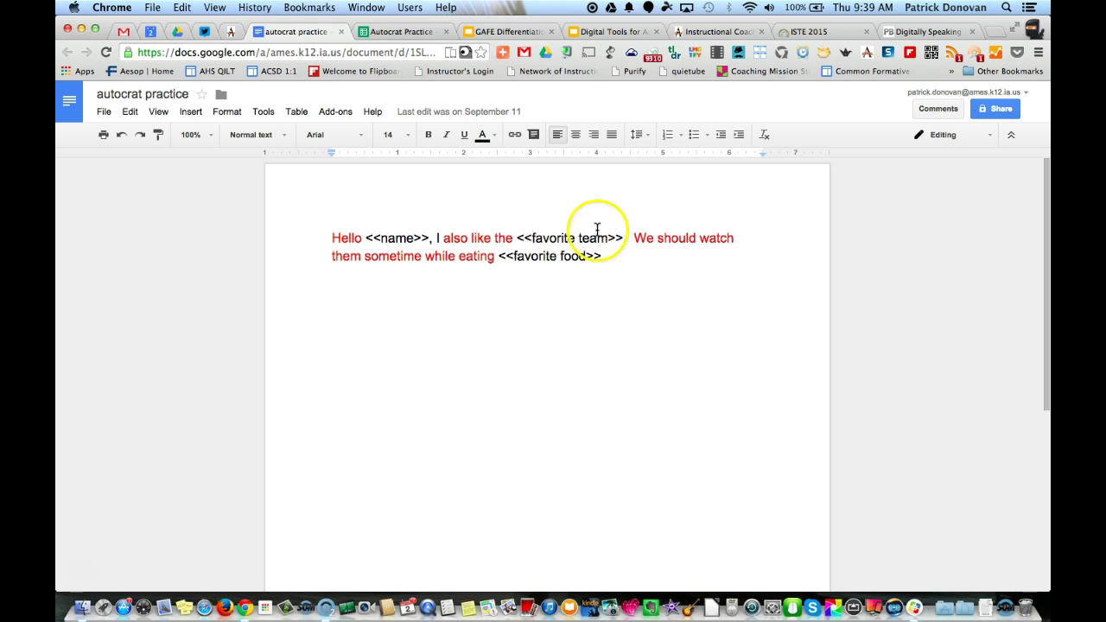
pyautogui.click(405, 32)
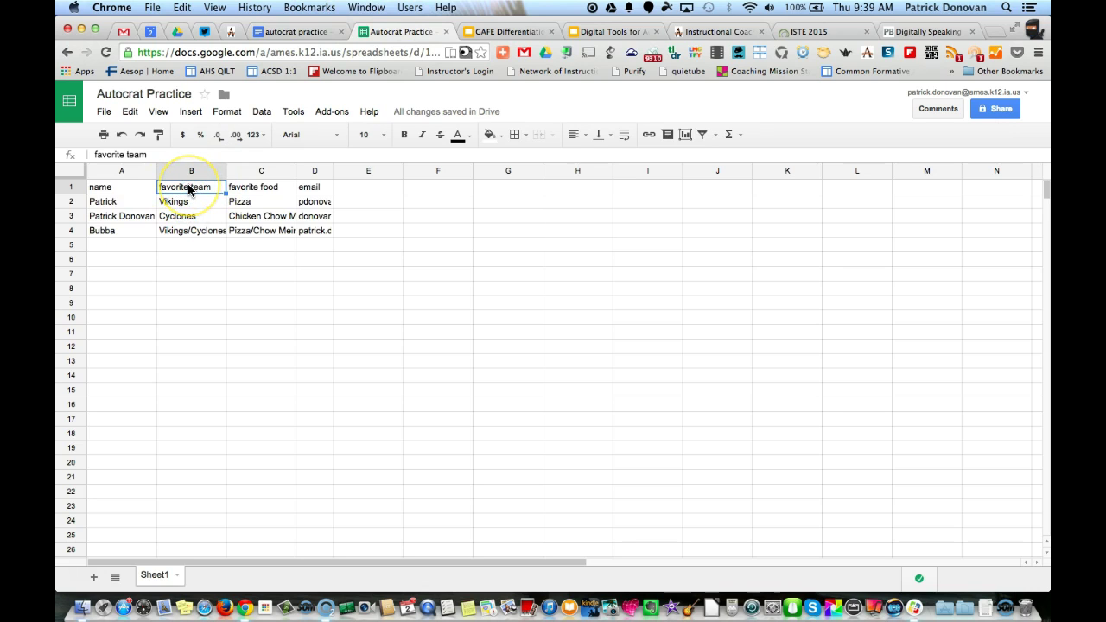
pyautogui.click(287, 32)
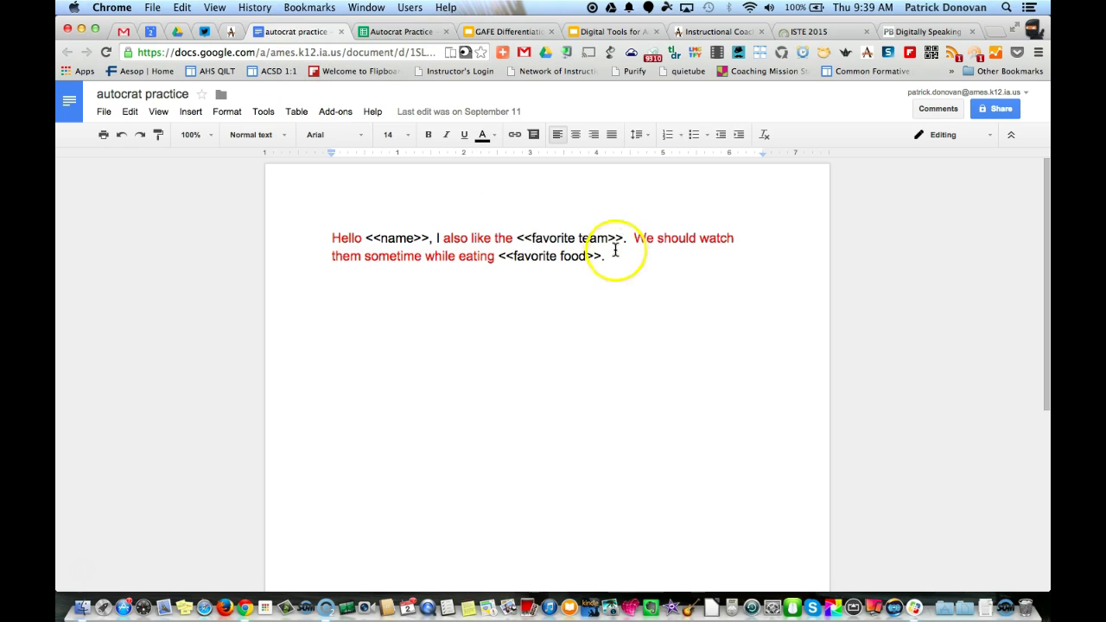
pyautogui.click(407, 31)
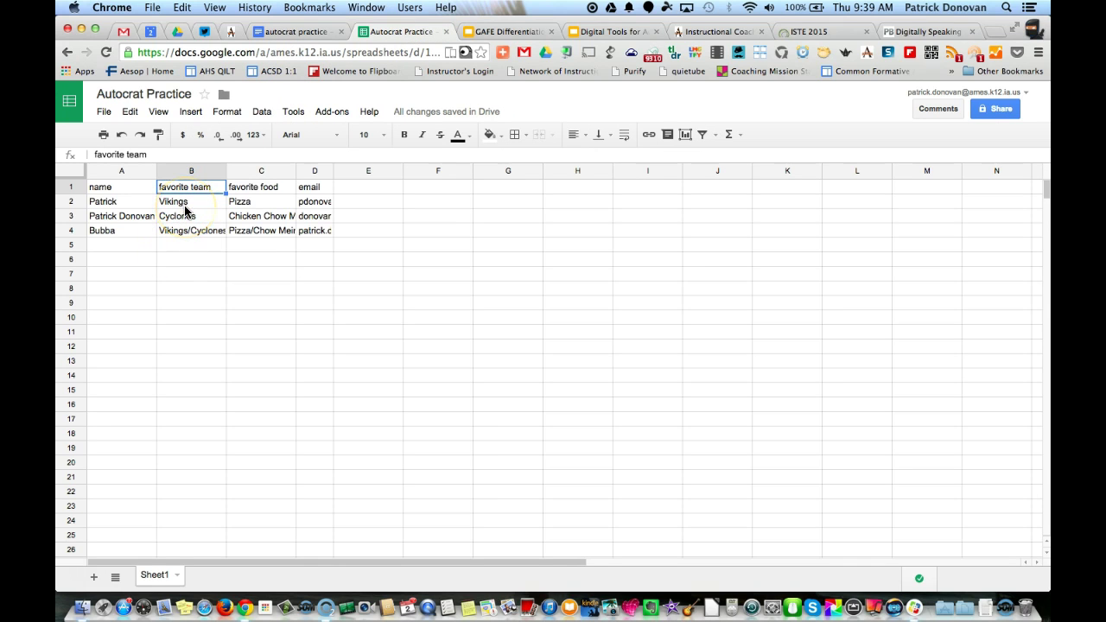
pyautogui.click(294, 32)
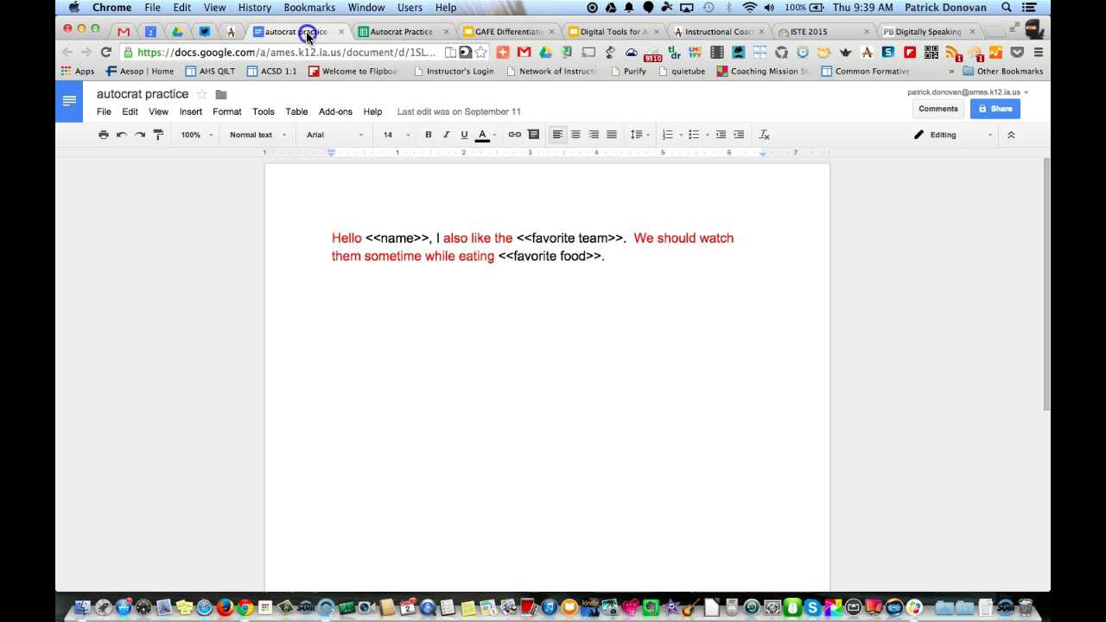
# Step: Return to the Autocrat Practice spreadsheet, search the add-on store for autocrat, and close the store
pyautogui.click(400, 32)
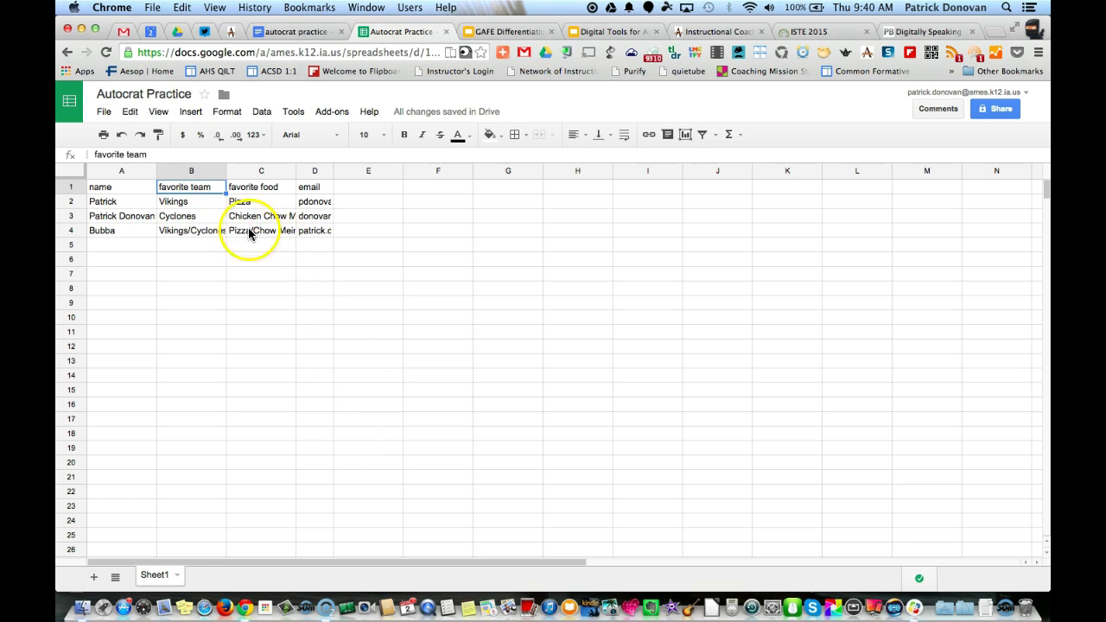
pyautogui.click(332, 112)
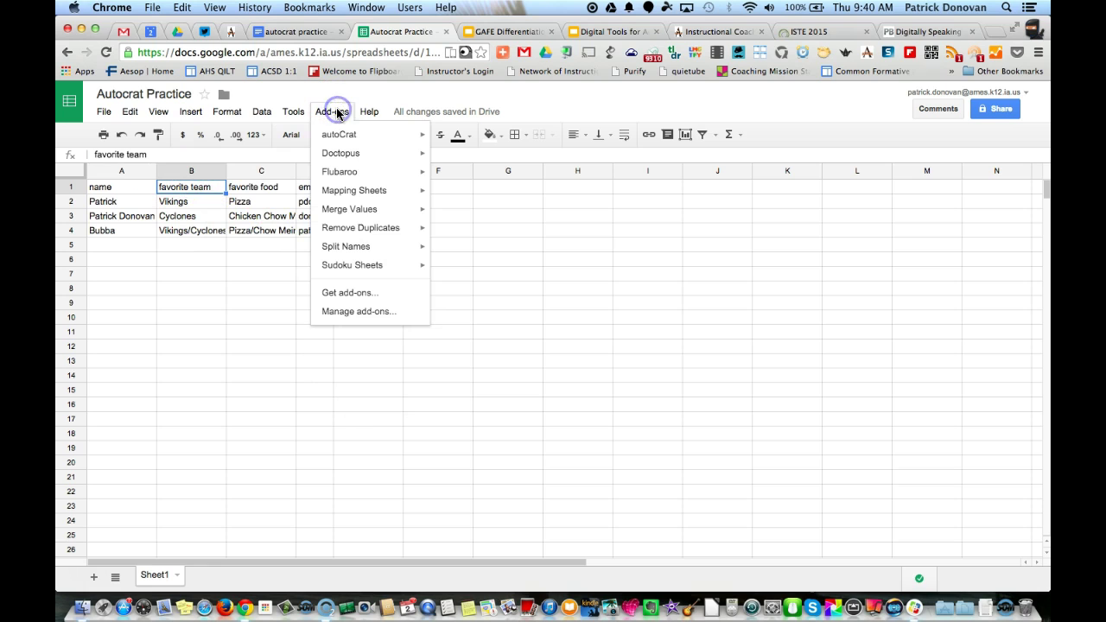
pyautogui.click(341, 295)
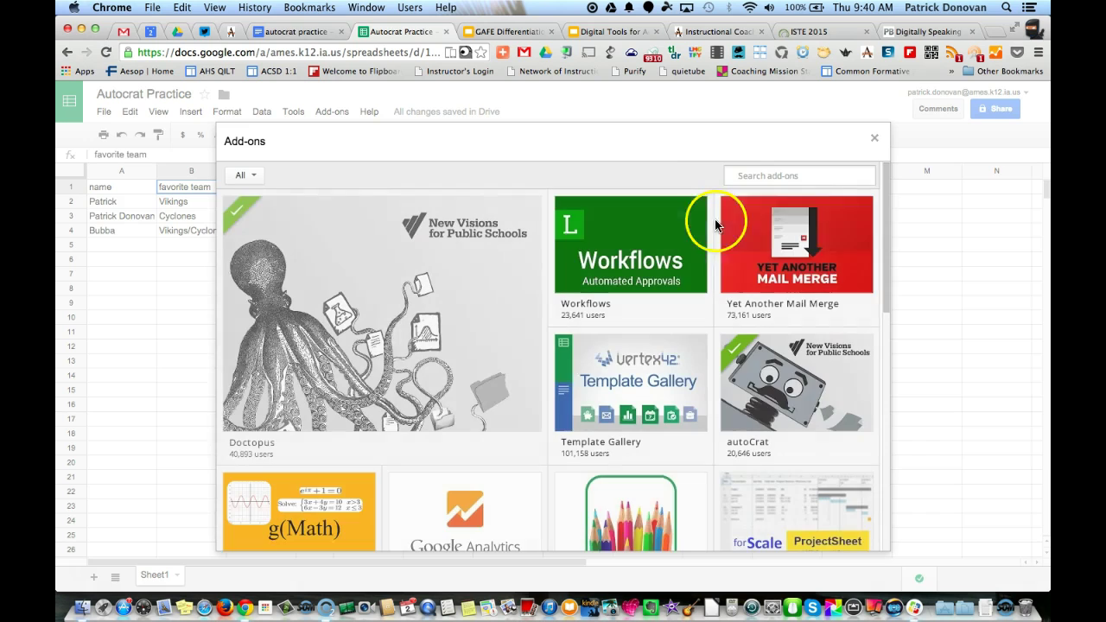
pyautogui.click(769, 175)
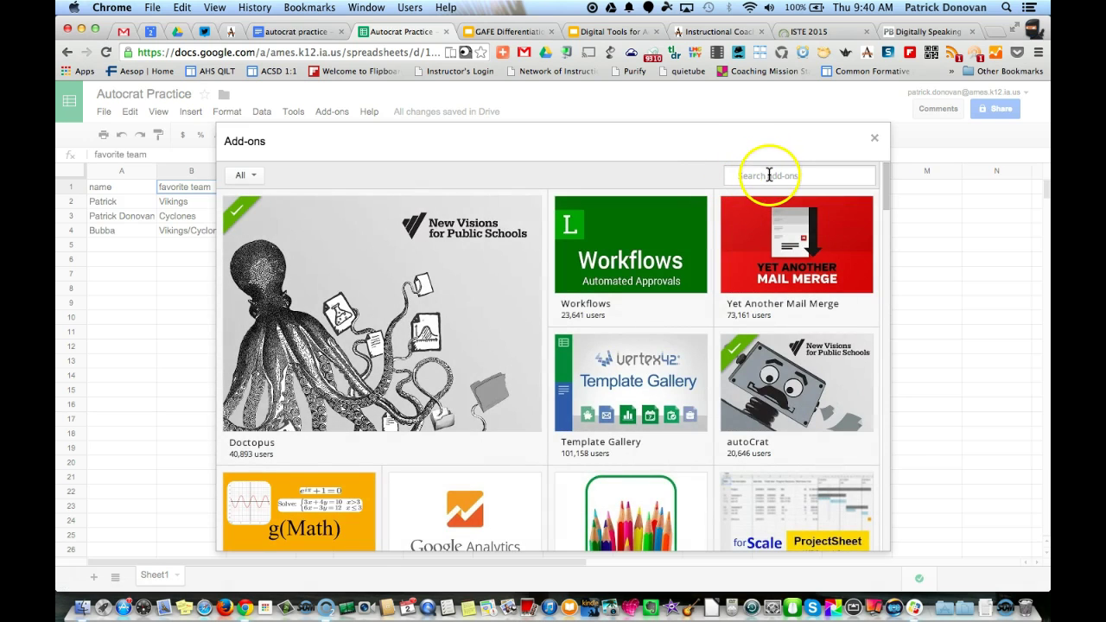
pyautogui.write('autoc')
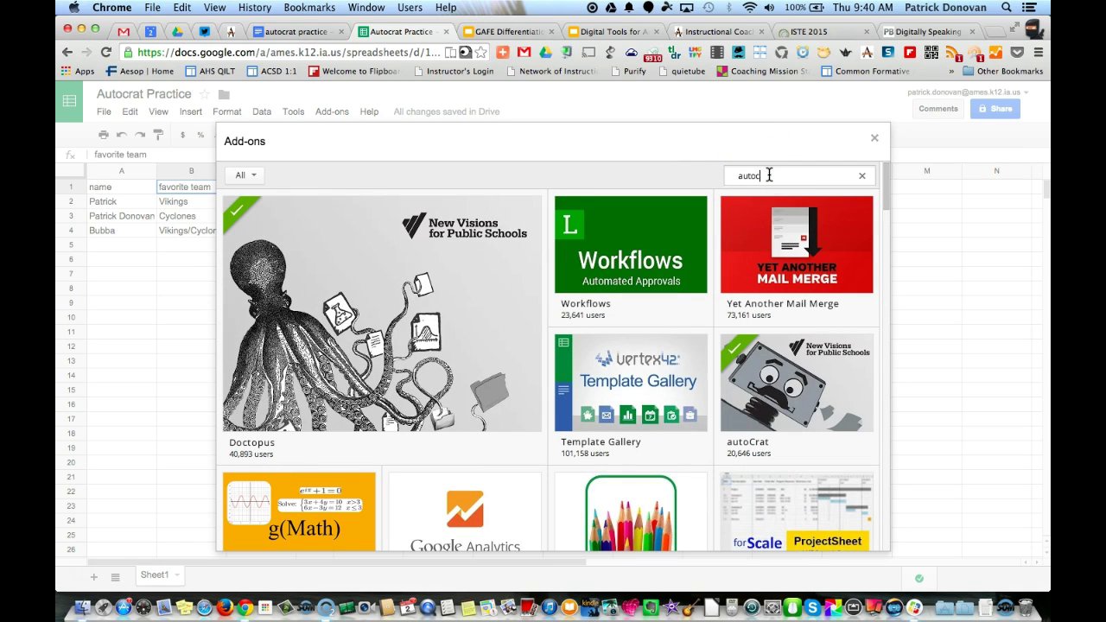
pyautogui.write('rat')
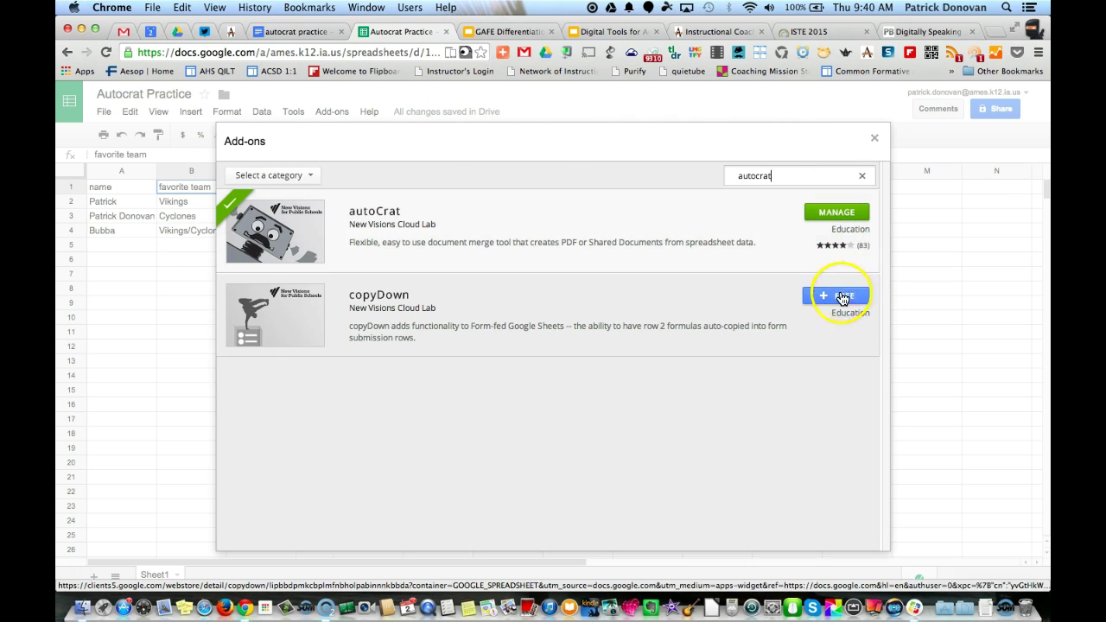
pyautogui.click(874, 137)
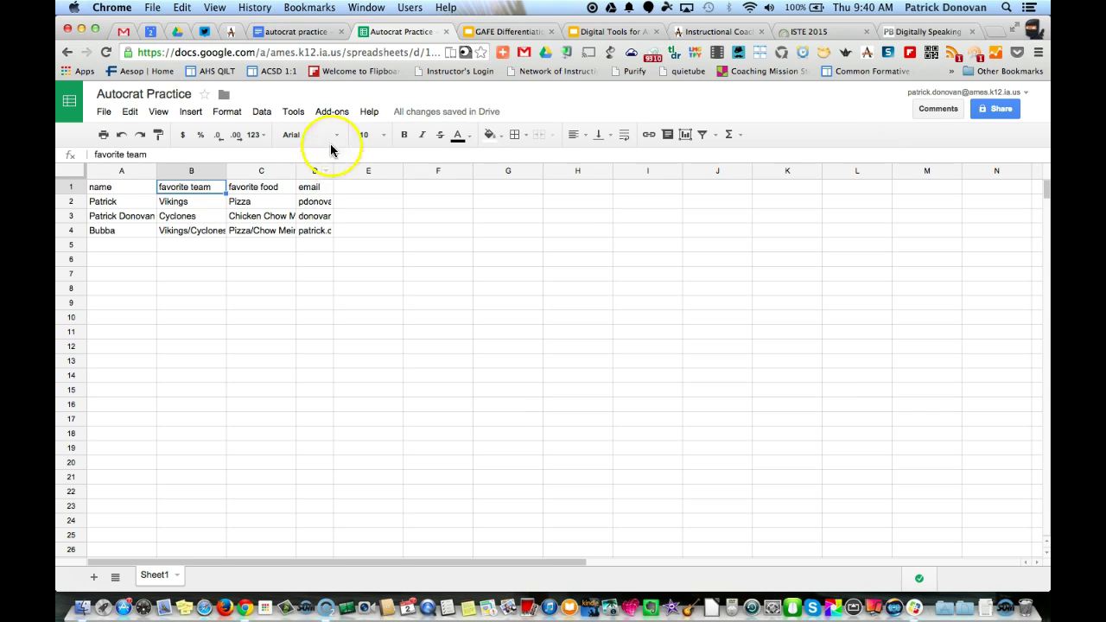
# Step: Open the autoCrat add-on for this spreadsheet and start a new merge job
pyautogui.click(330, 113)
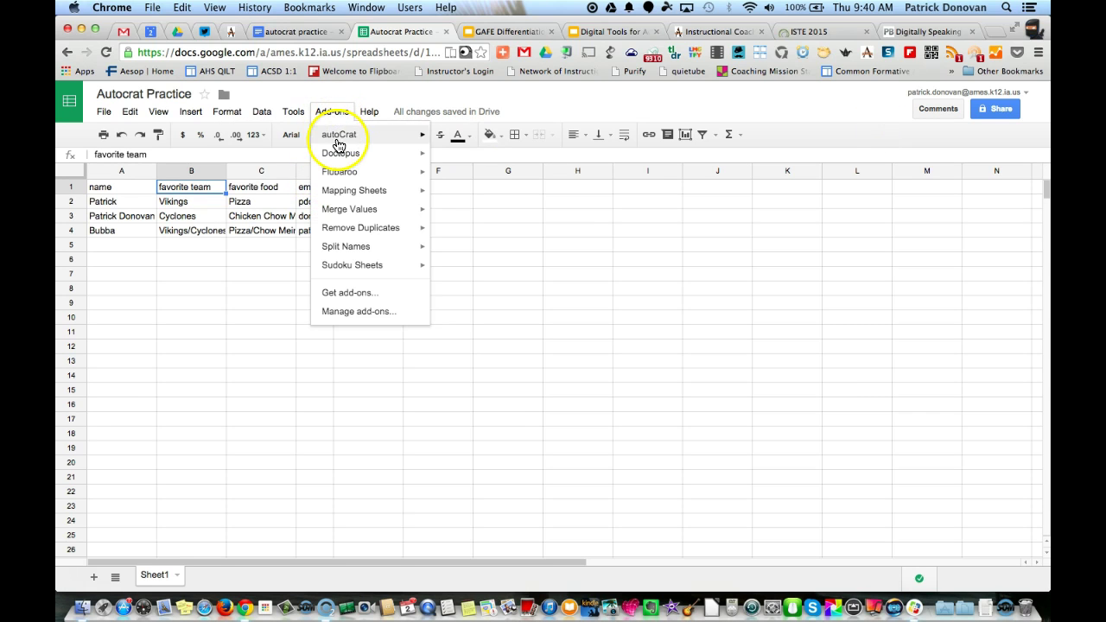
pyautogui.moveTo(338, 138)
pyautogui.click(467, 139)
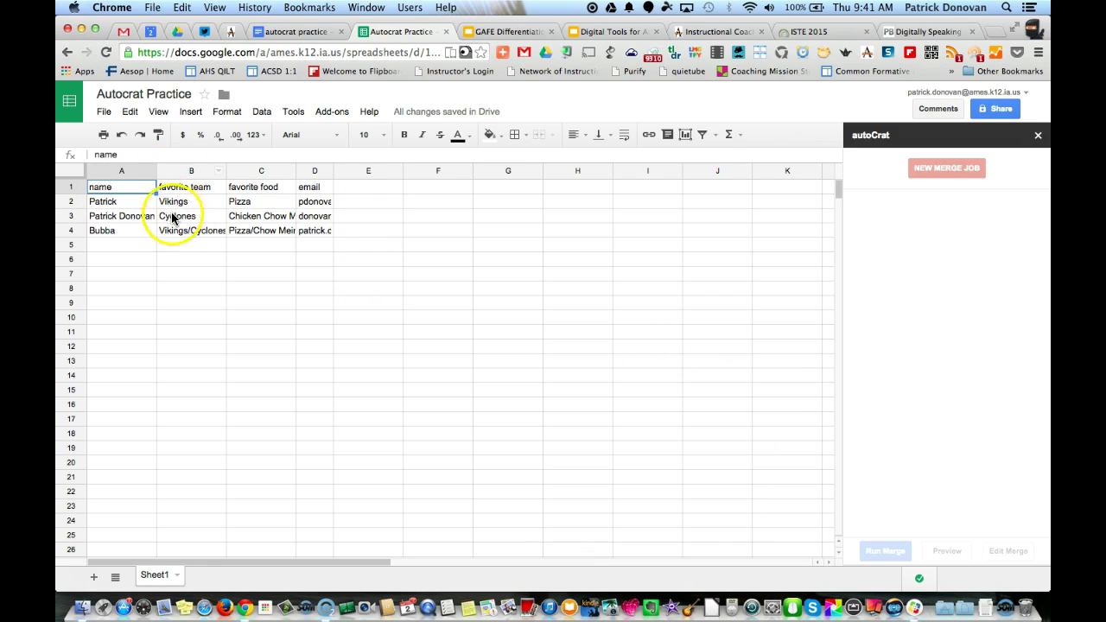
pyautogui.click(966, 170)
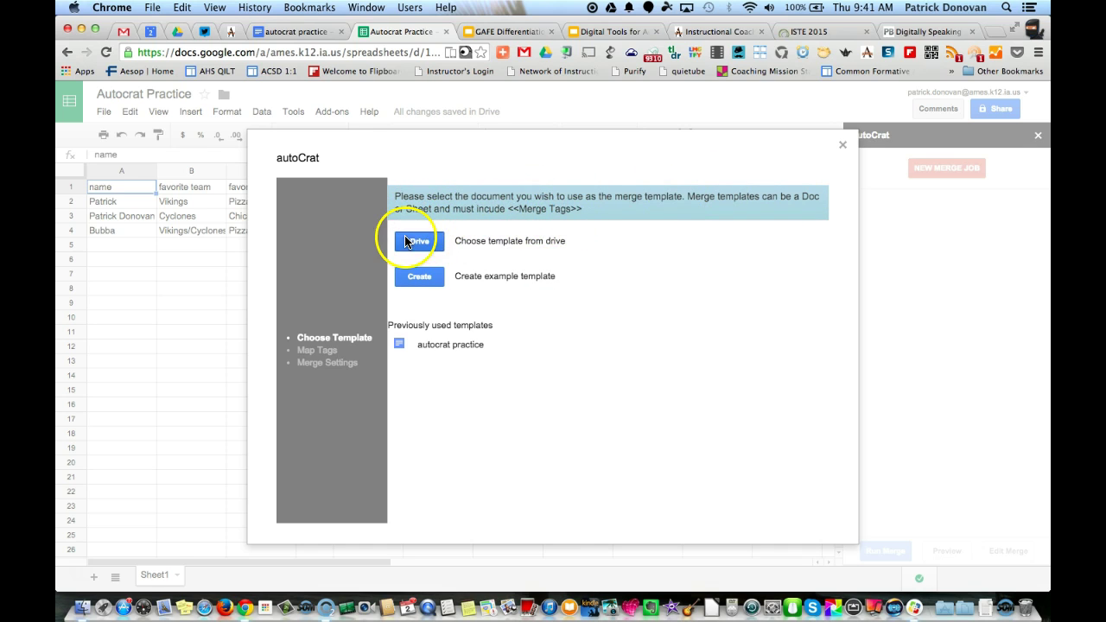
# Step: Search Drive for autocrat practice and select the autocrat practice Google Doc as the merge template
pyautogui.click(411, 241)
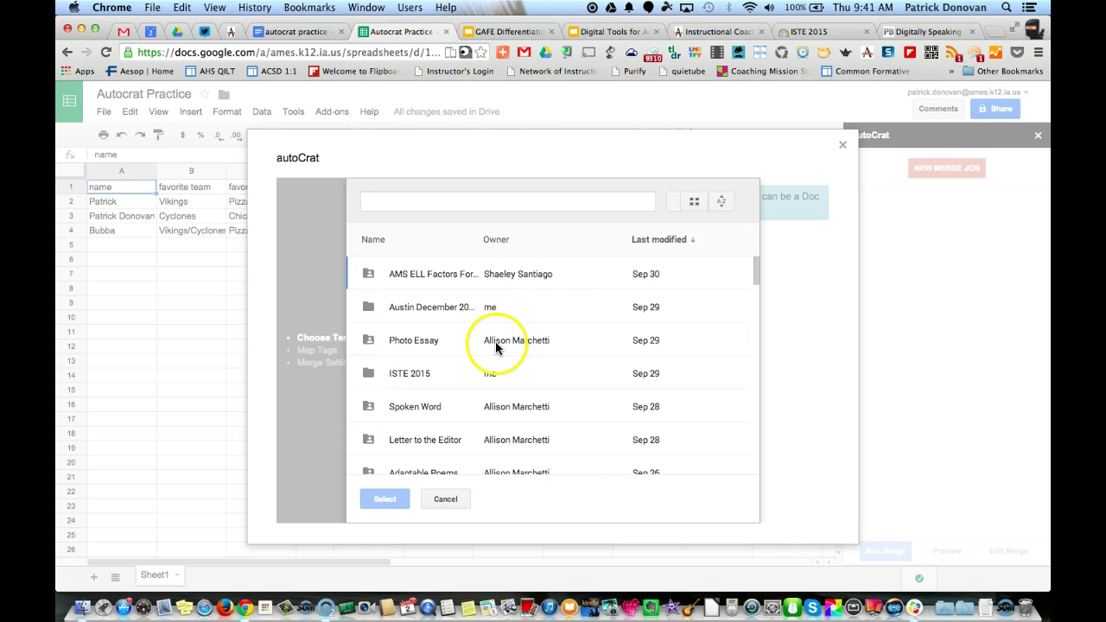
pyautogui.scroll(-1, 425, 317)
pyautogui.scroll(1, 421, 321)
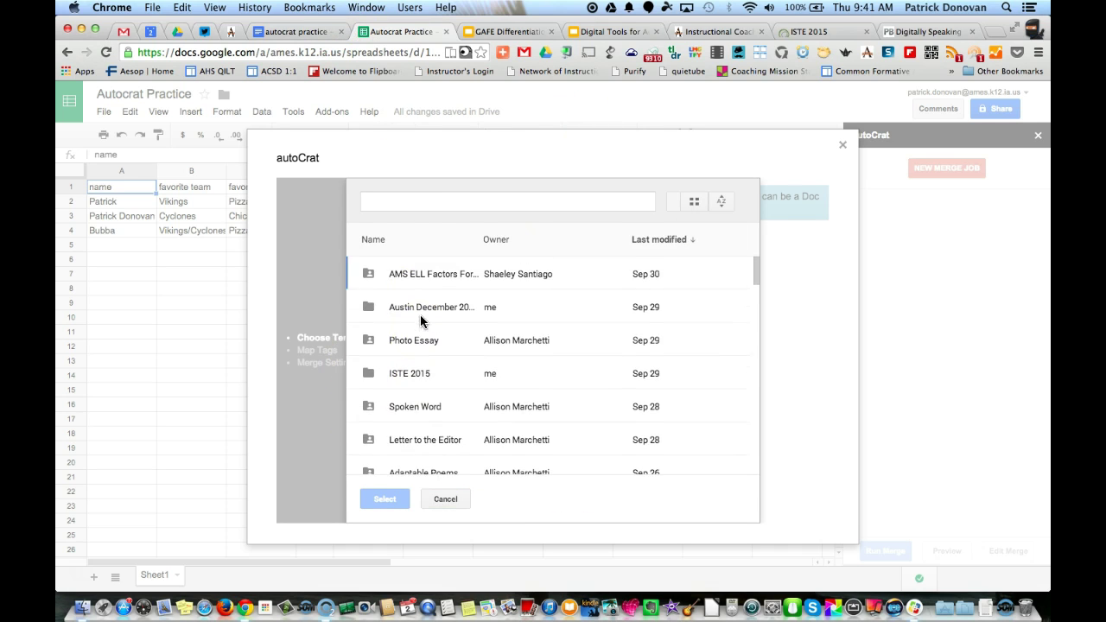
pyautogui.click(425, 202)
pyautogui.write('autocrat')
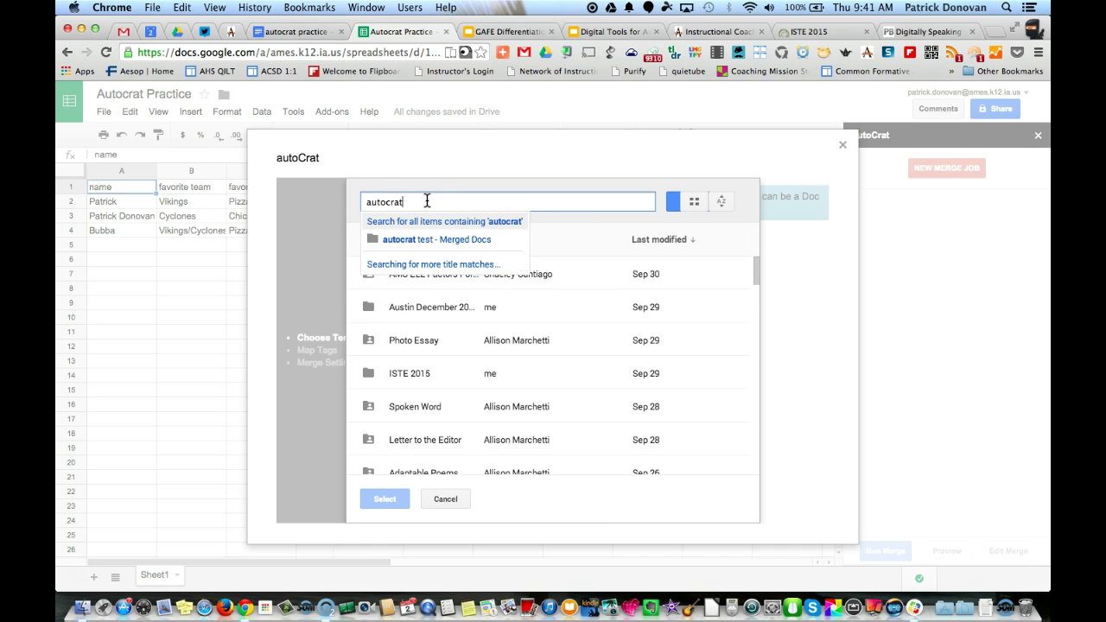
pyautogui.write(' practice')
pyautogui.press('Return')
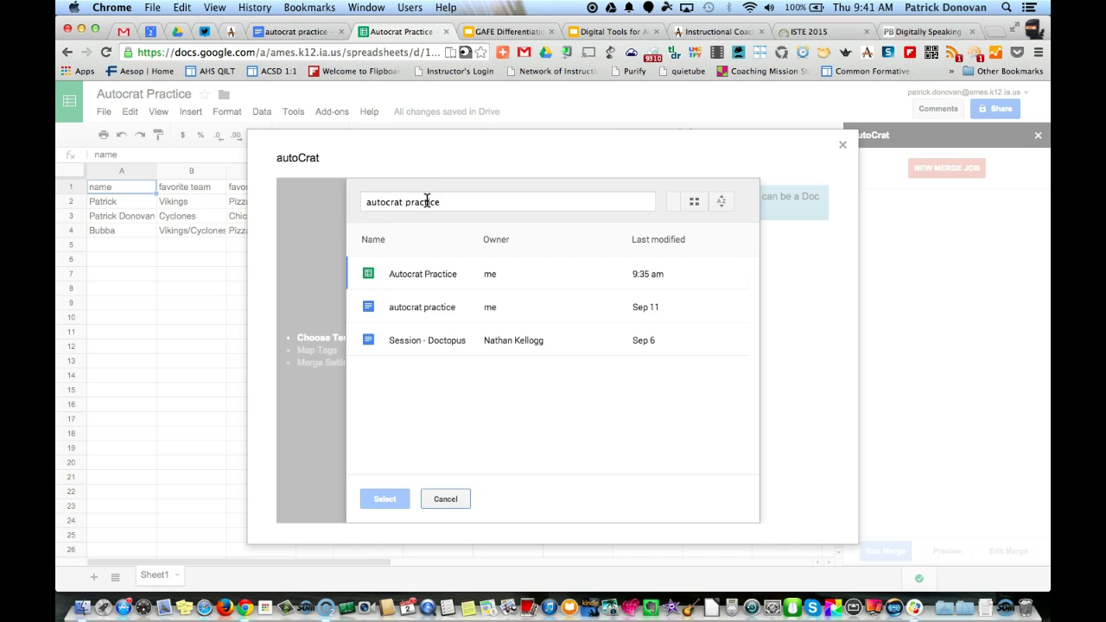
pyautogui.click(415, 310)
pyautogui.click(382, 500)
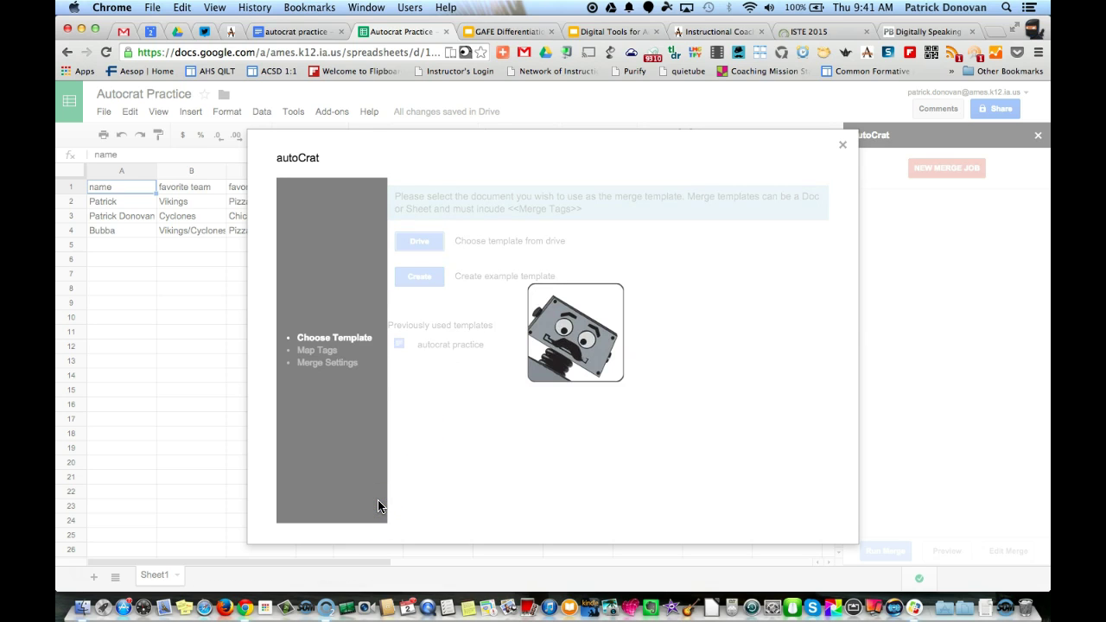
pyautogui.click(414, 249)
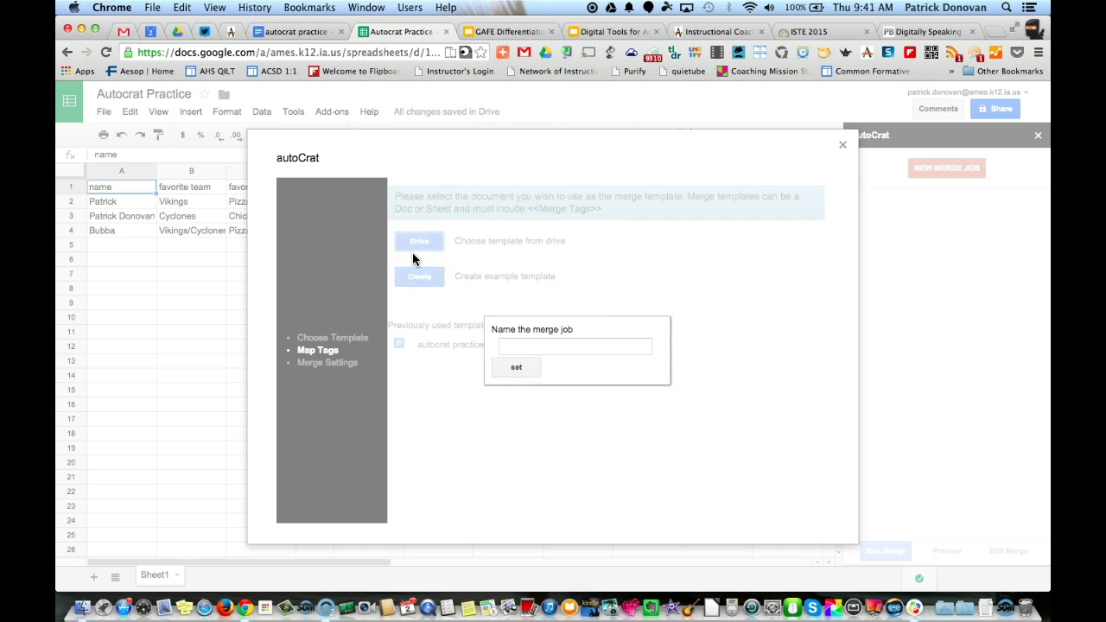
# Step: Name the merge job Test Run 1 and save the mapping of template tags to Sheet1 headers
pyautogui.click(555, 345)
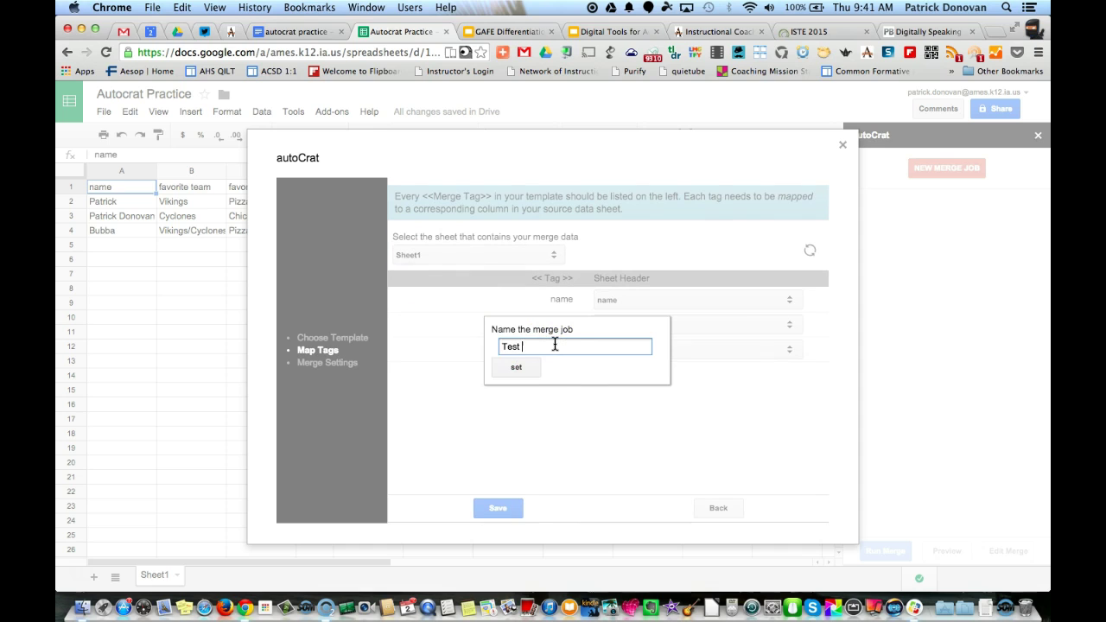
pyautogui.write('Test Run 1')
pyautogui.press('Return')
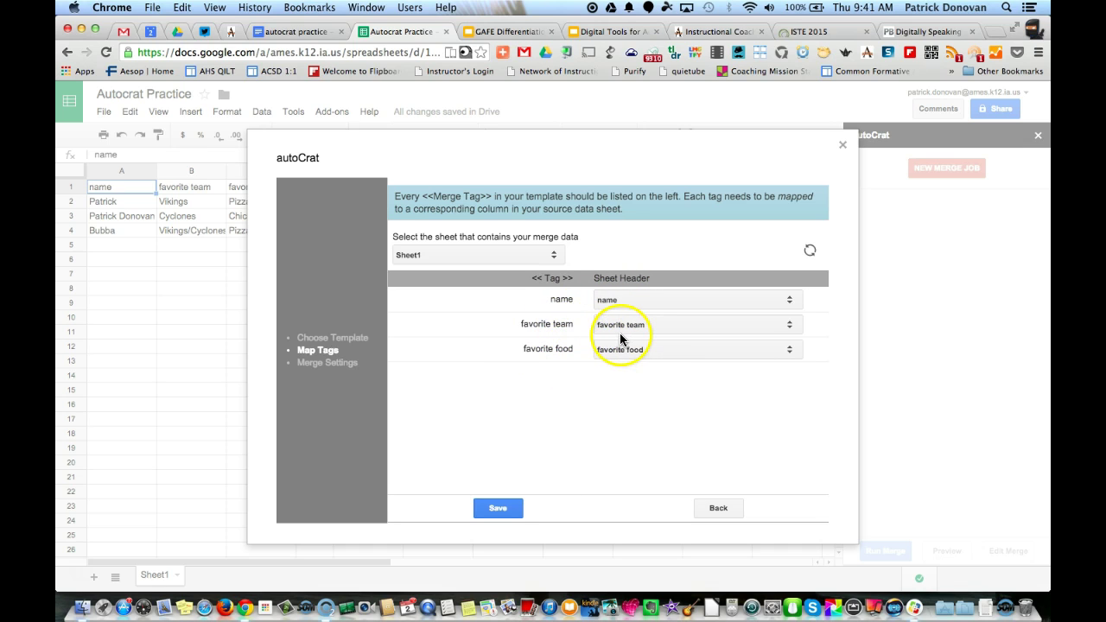
pyautogui.click(487, 510)
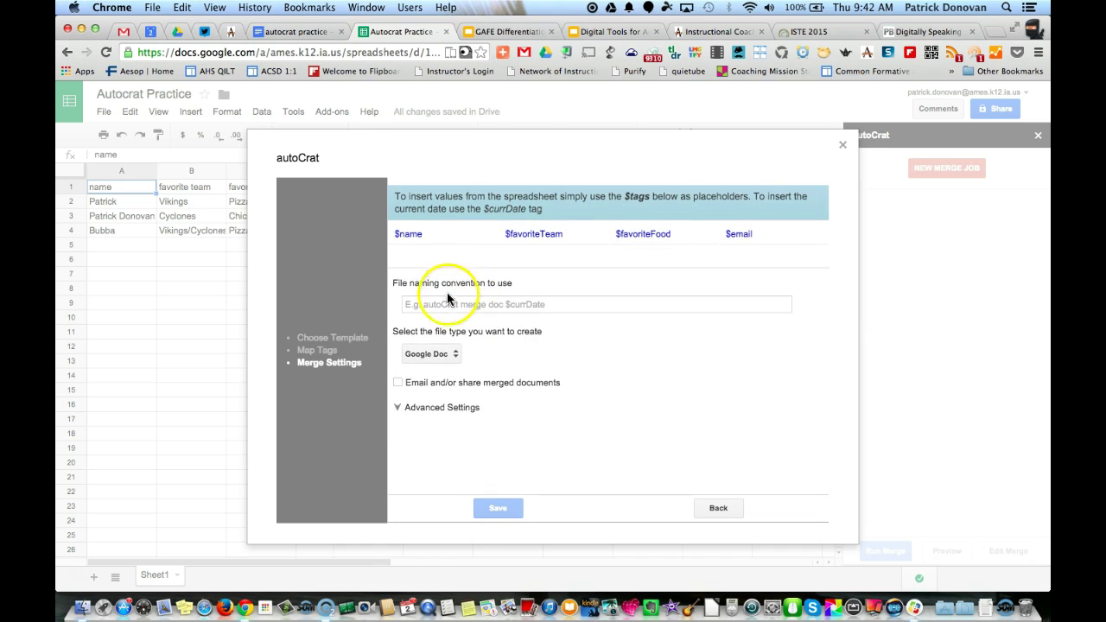
# Step: Set the file naming convention to "$name Autocrat Test Run" and keep Google Doc as the file type to create
pyautogui.click(439, 304)
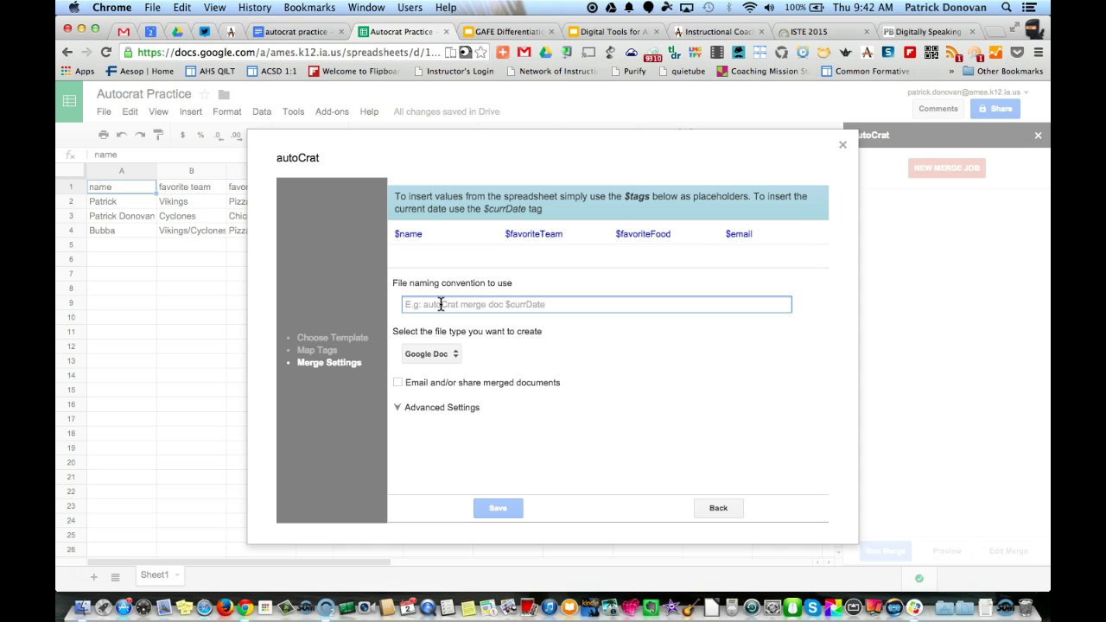
pyautogui.click(421, 233)
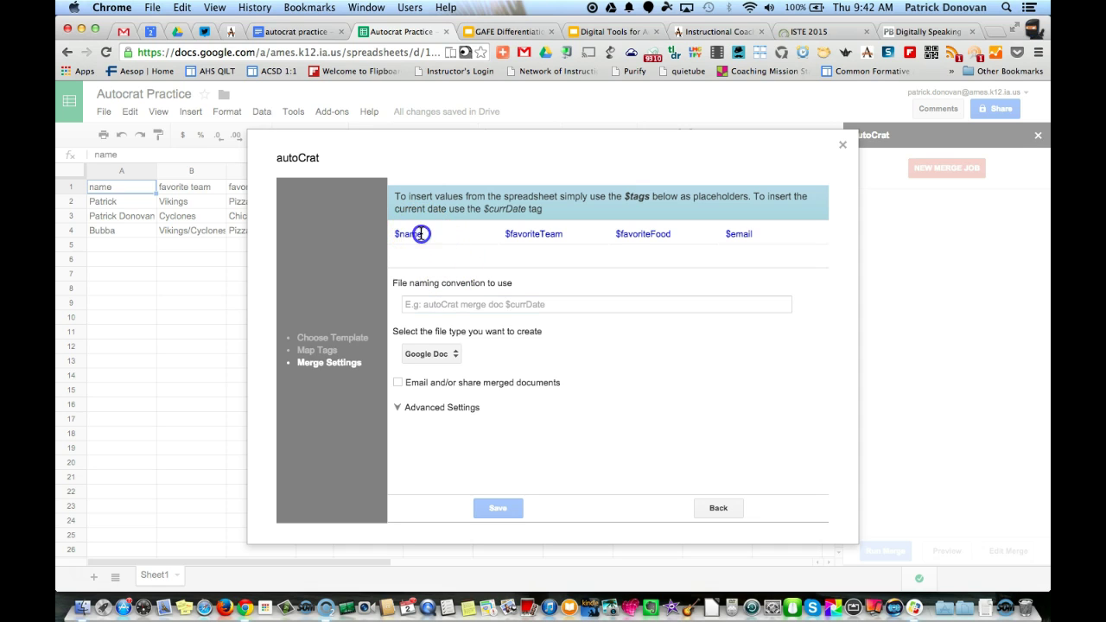
pyautogui.moveTo(421, 233); pyautogui.dragTo(388, 236)
pyautogui.press('super+c')
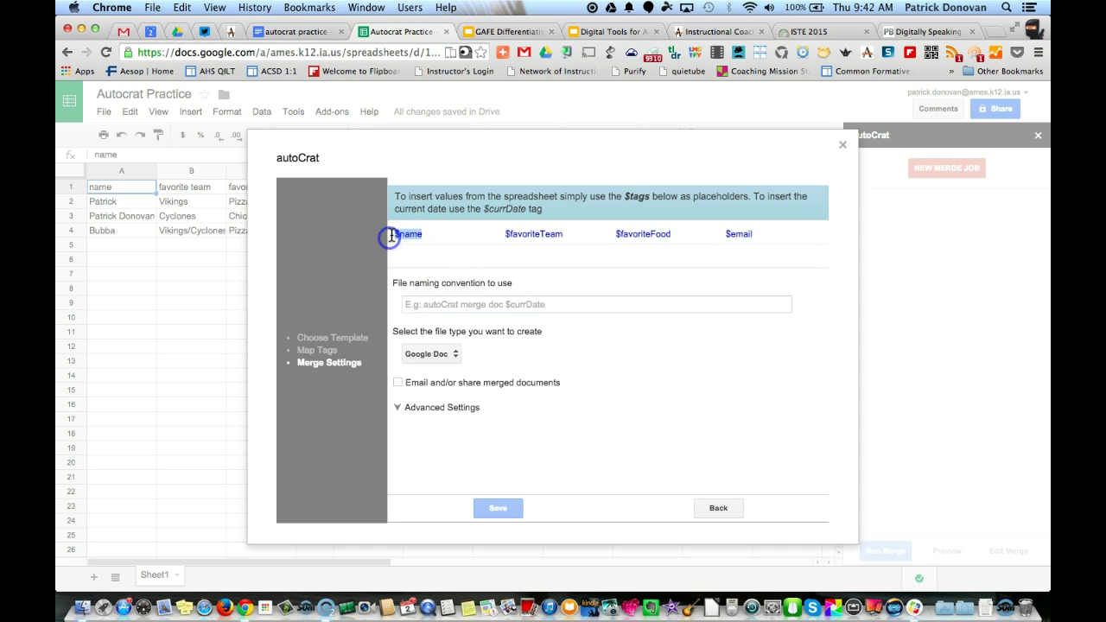
pyautogui.click(419, 303)
pyautogui.press('super+v')
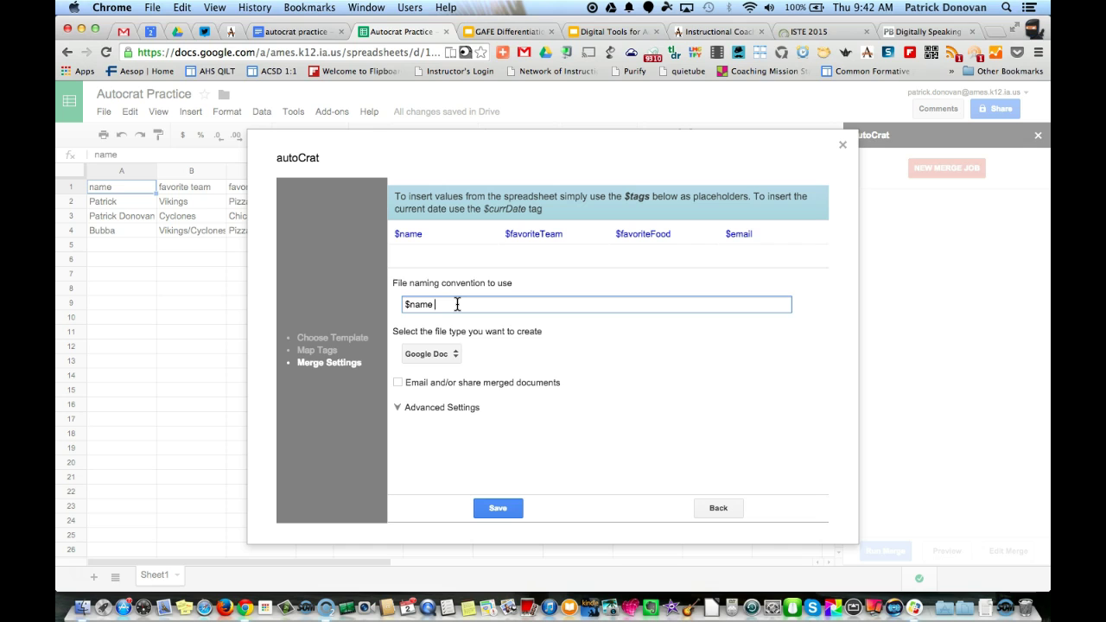
pyautogui.click(476, 305)
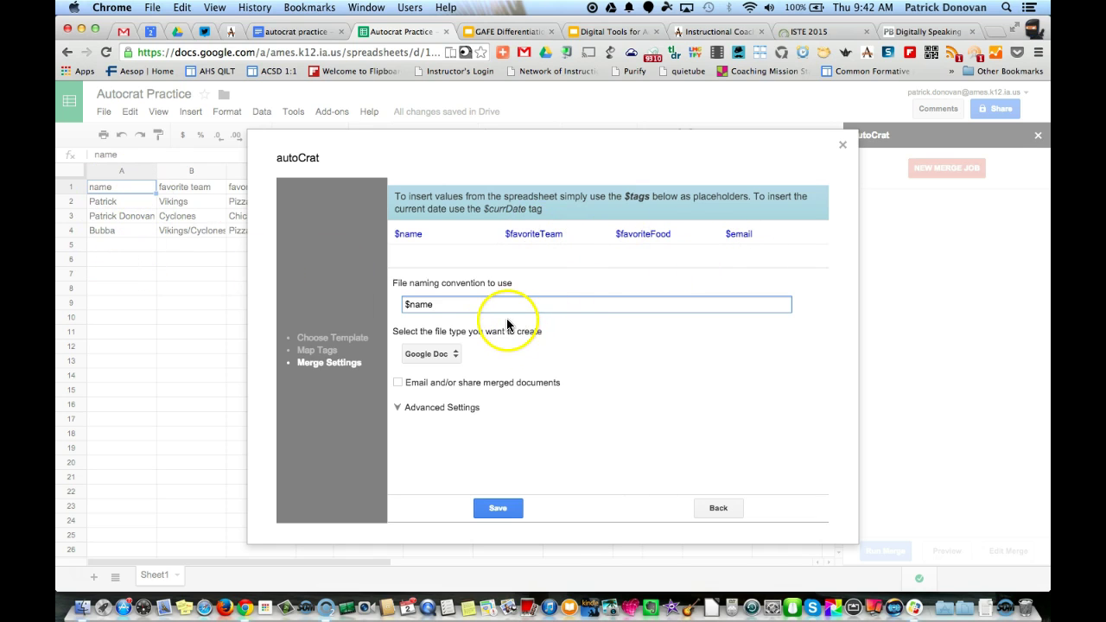
pyautogui.write('Autocrat Test Run')
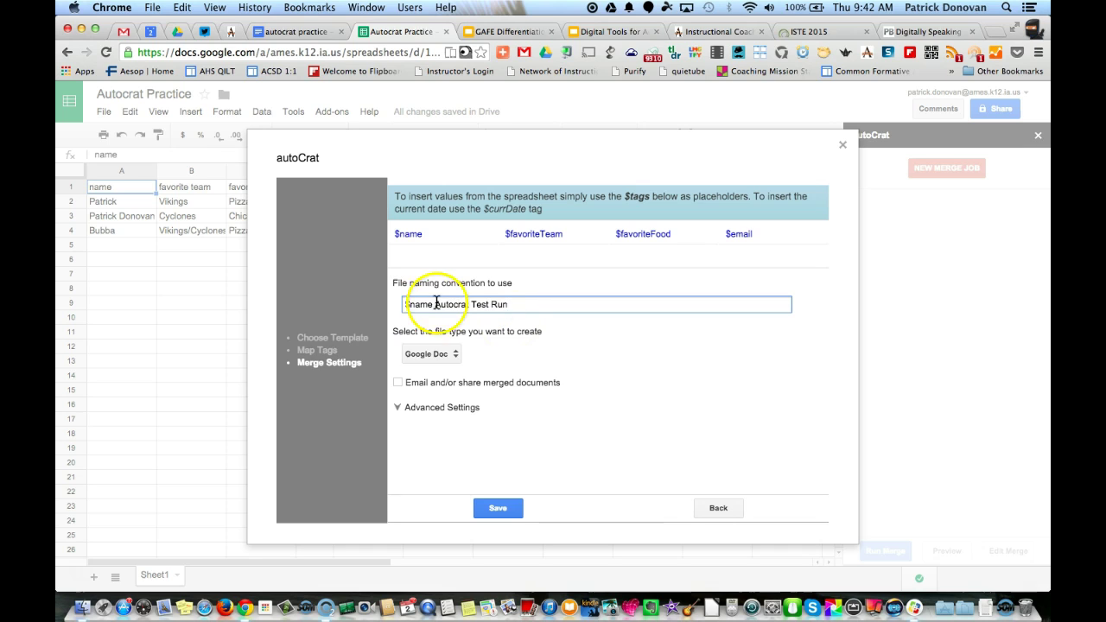
pyautogui.click(433, 356)
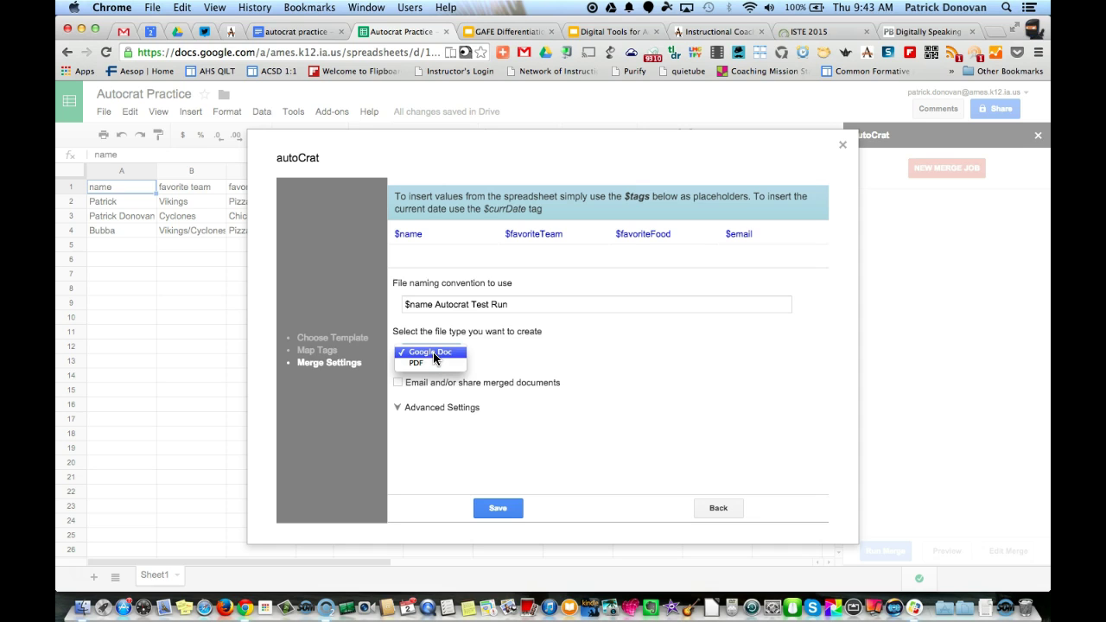
pyautogui.click(433, 352)
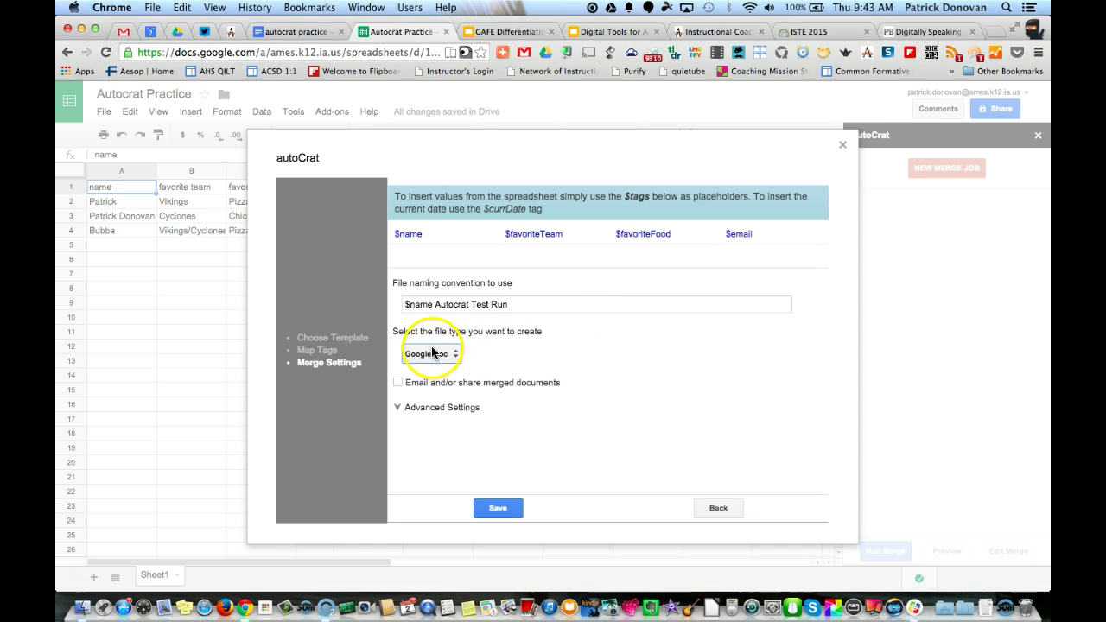
# Step: Enable emailing and sharing of the merged documents, with the $email tag as the recipient
pyautogui.click(398, 382)
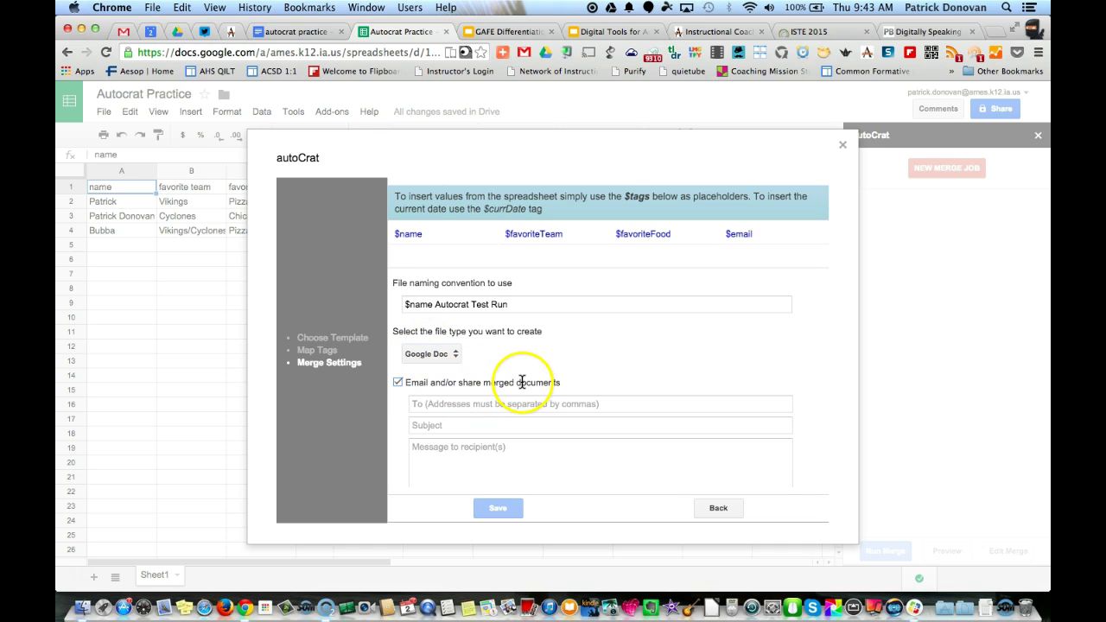
pyautogui.scroll(-3, 522, 382)
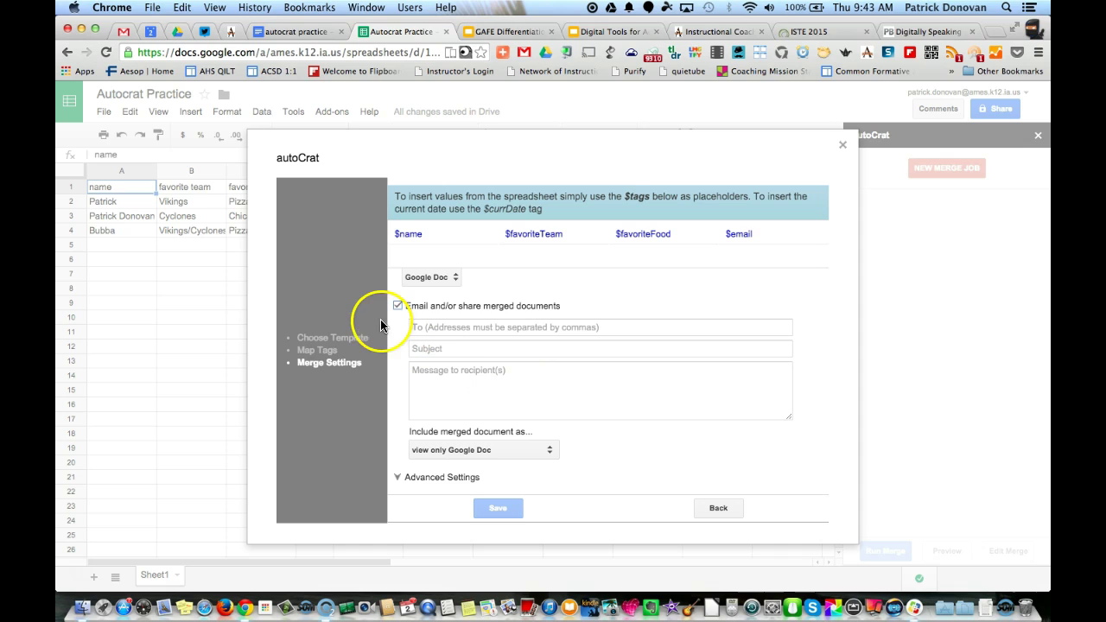
pyautogui.click(485, 330)
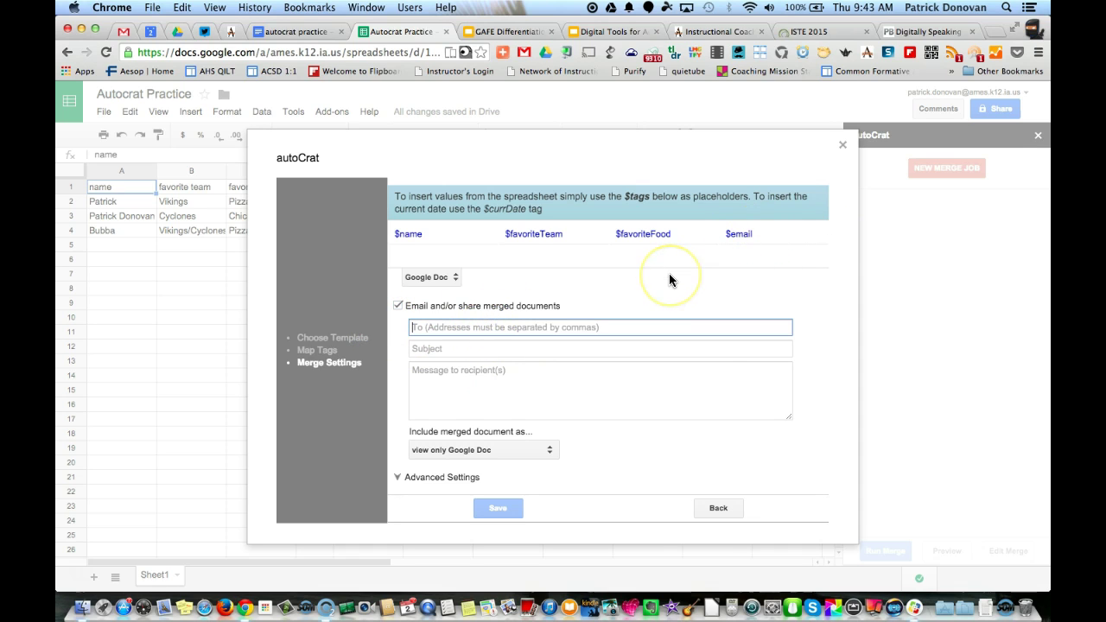
pyautogui.write('$email')
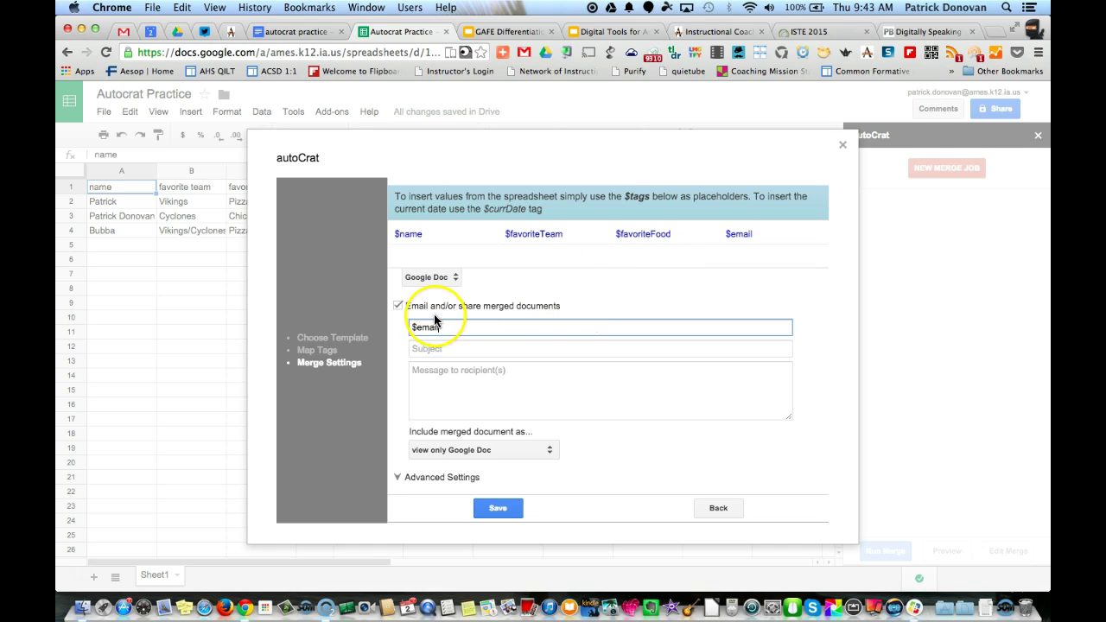
# Step: Set the email subject to "Autocrat Test run" and the message to "This is the file I created using Autocrat."
pyautogui.click(455, 350)
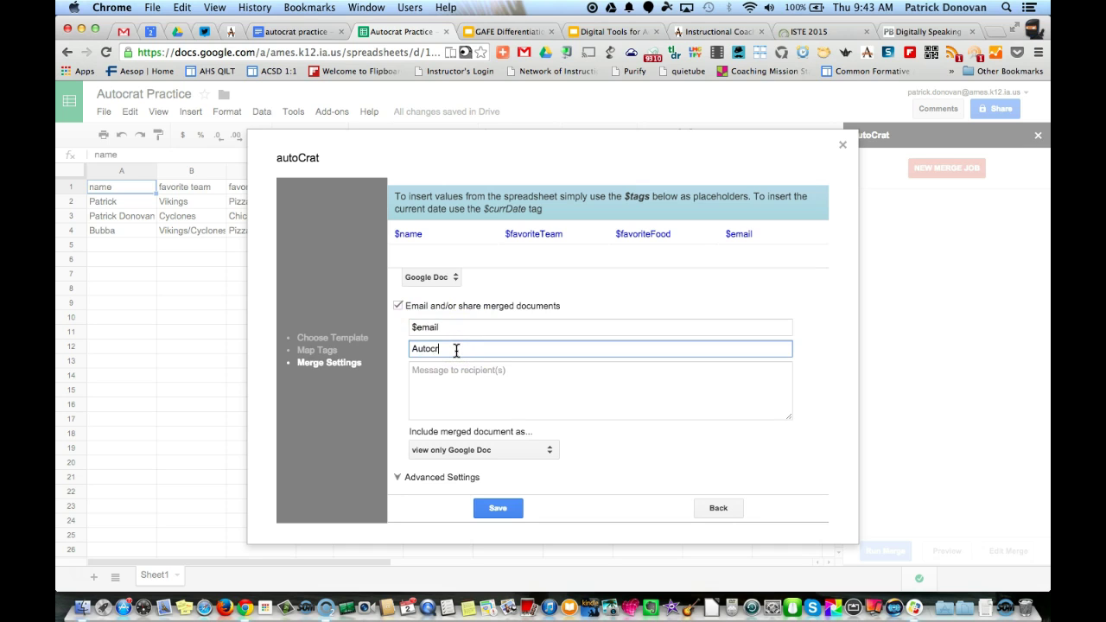
pyautogui.write('Autocrat Test run')
pyautogui.click(463, 389)
pyautogui.write('This')
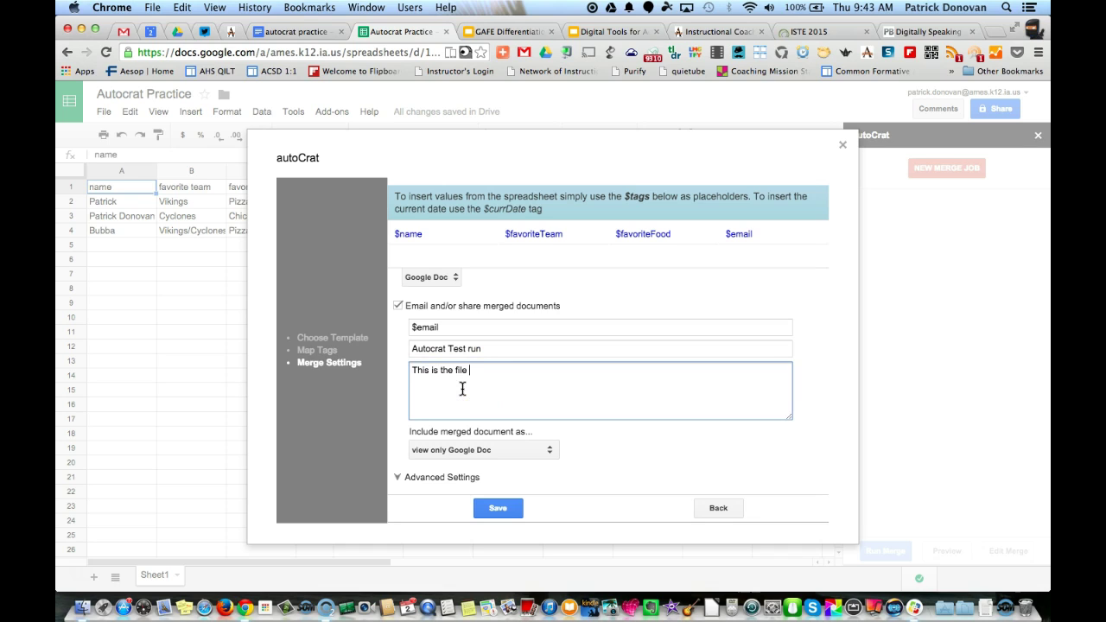
pyautogui.write(' is the file')
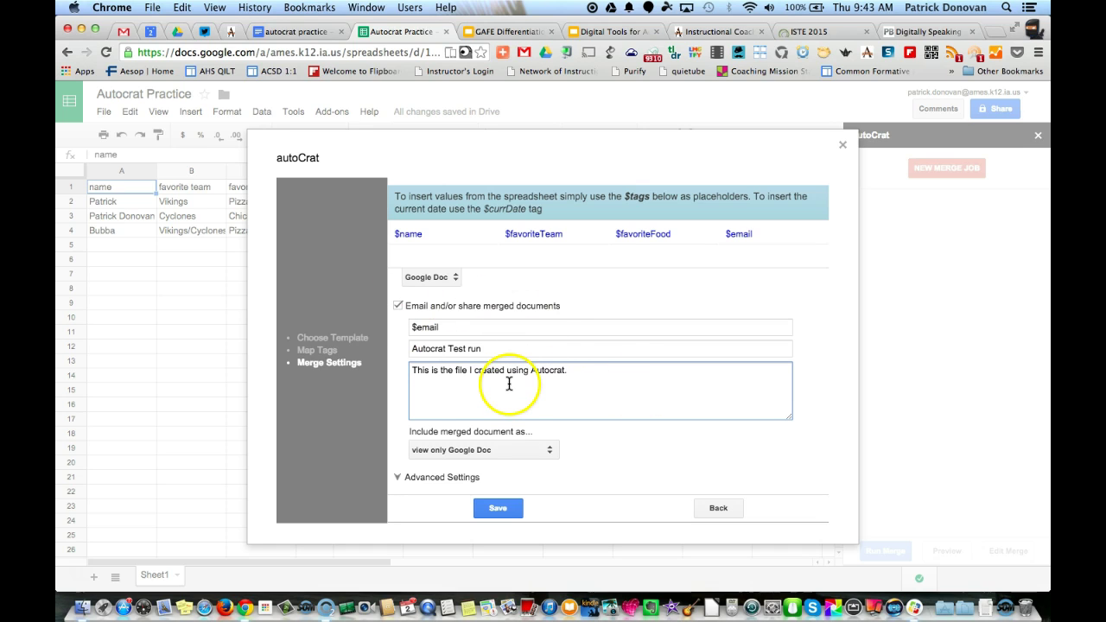
# Step: Include the merged document in the email as an editable Google Doc
pyautogui.click(485, 450)
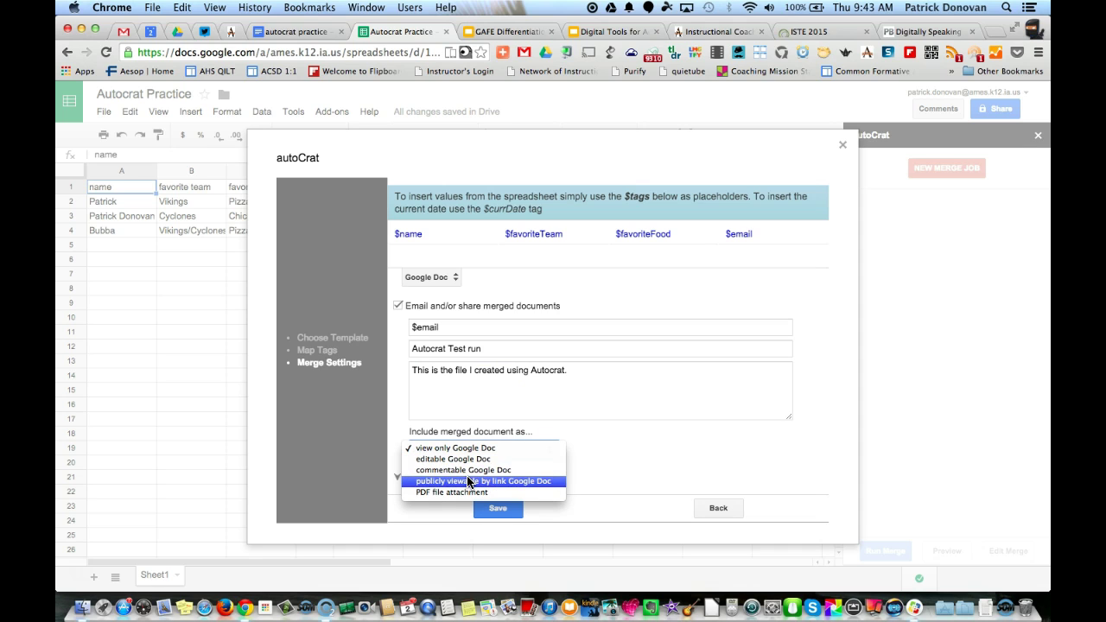
pyautogui.moveTo(468, 482); pyautogui.dragTo(456, 494)
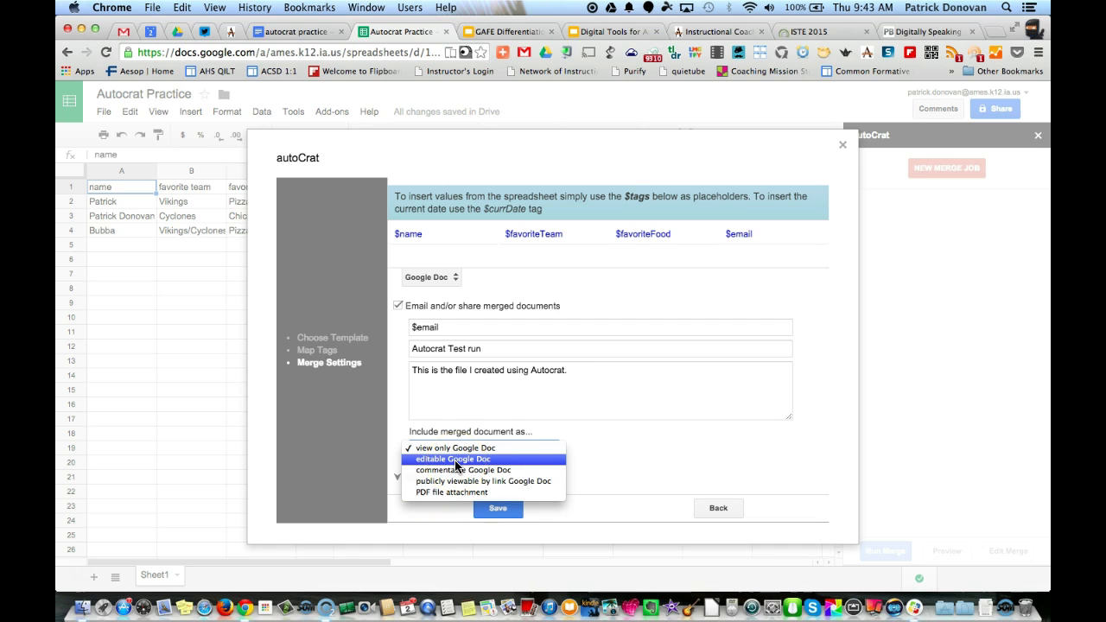
pyautogui.click(456, 464)
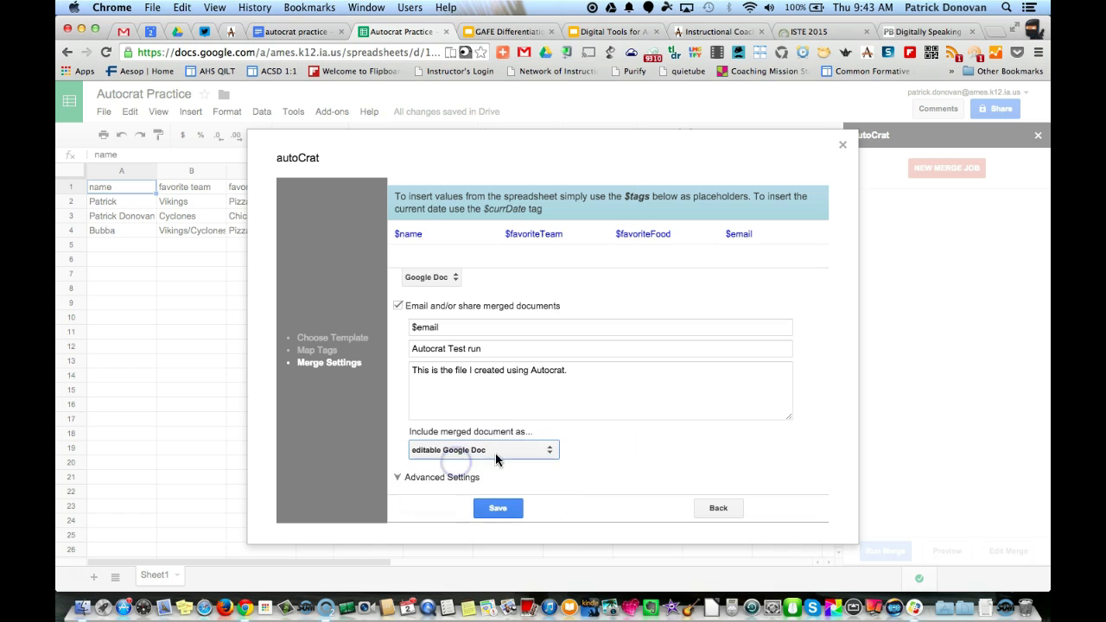
pyautogui.click(628, 452)
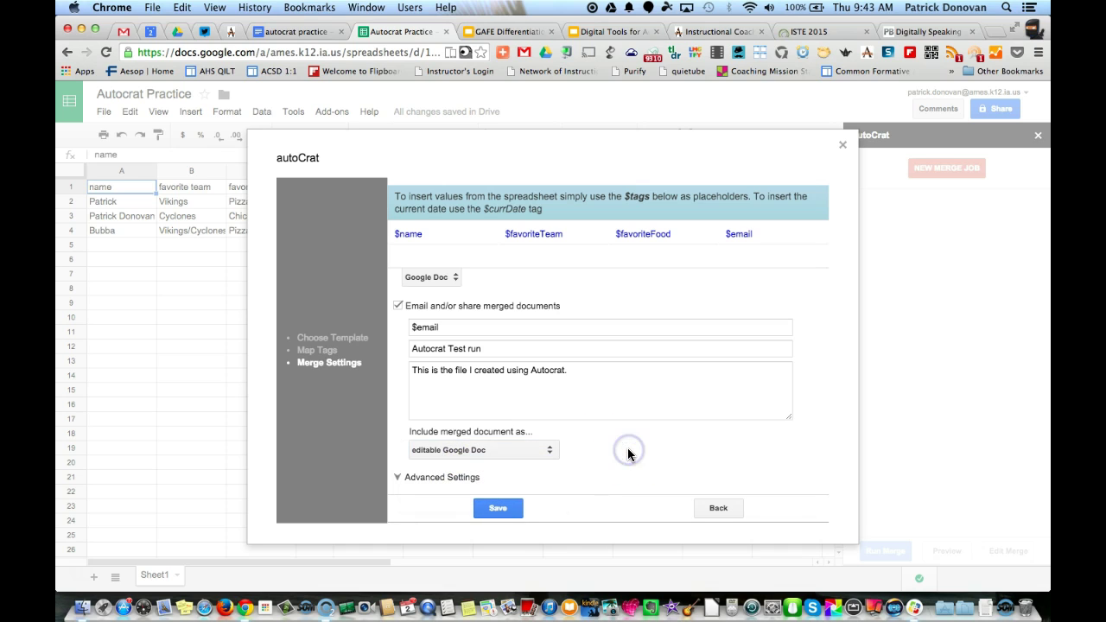
pyautogui.click(552, 438)
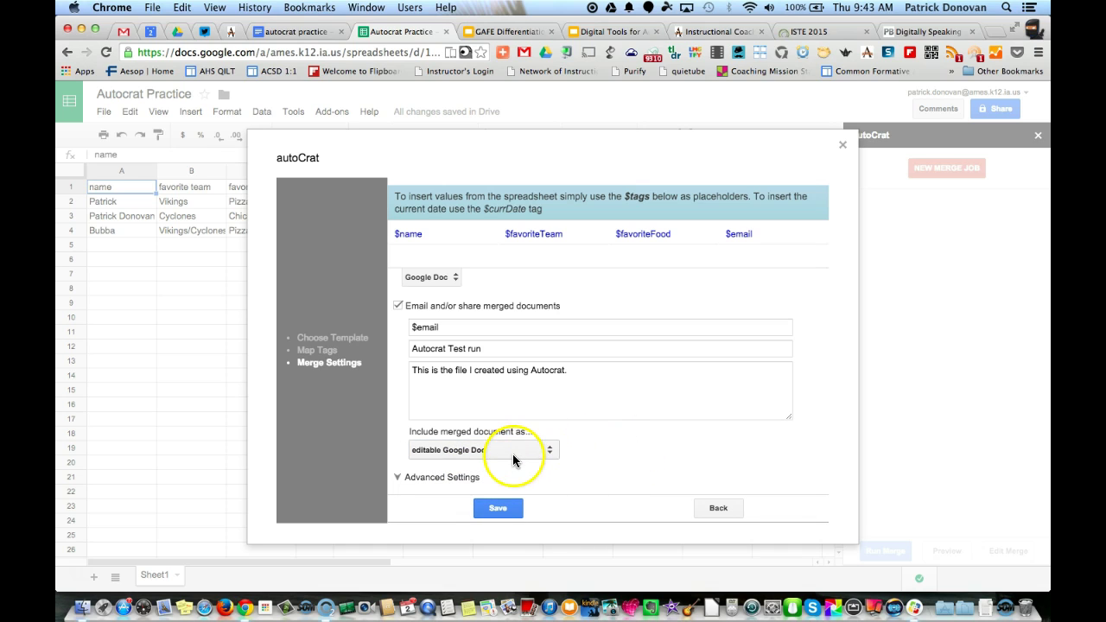
# Step: Include the merged document as a commentable Google Doc and save the merge settings
pyautogui.click(512, 451)
pyautogui.click(512, 459)
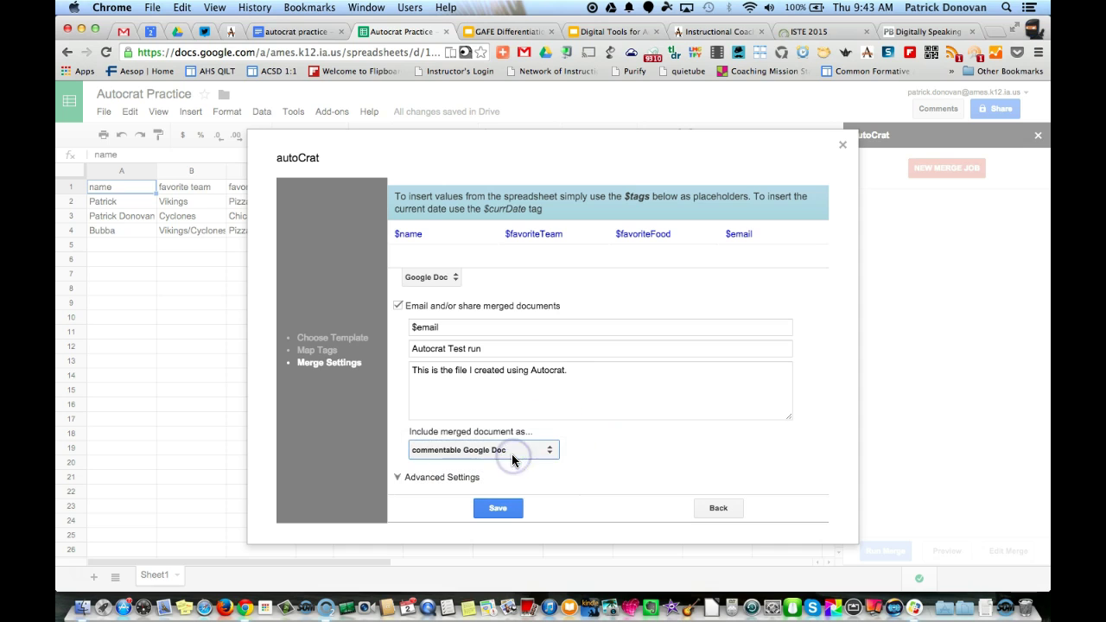
pyautogui.click(605, 469)
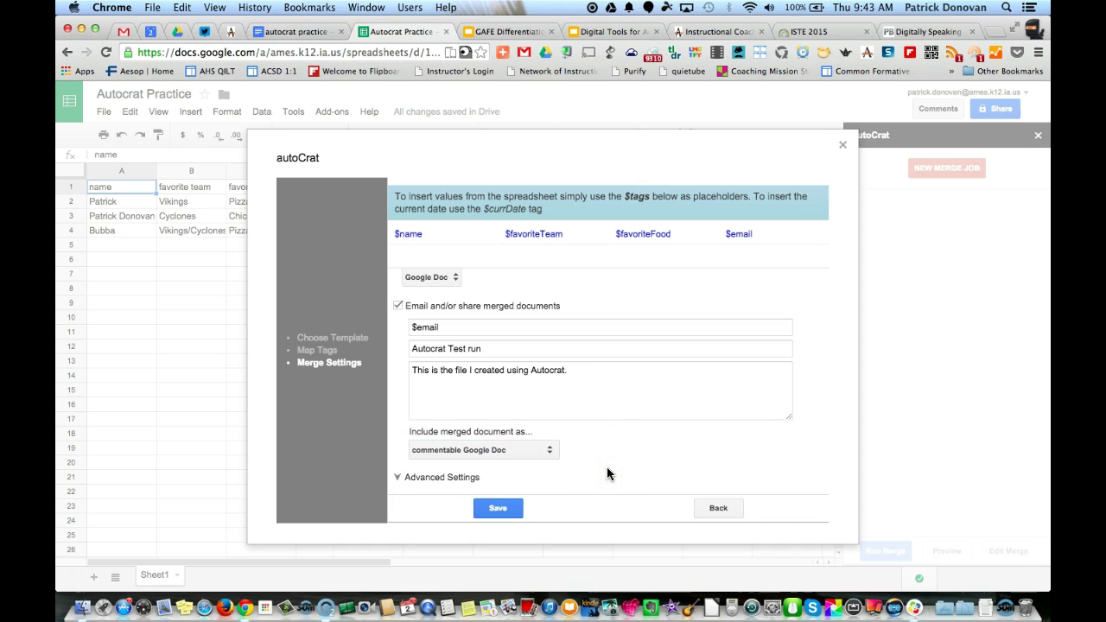
pyautogui.click(402, 479)
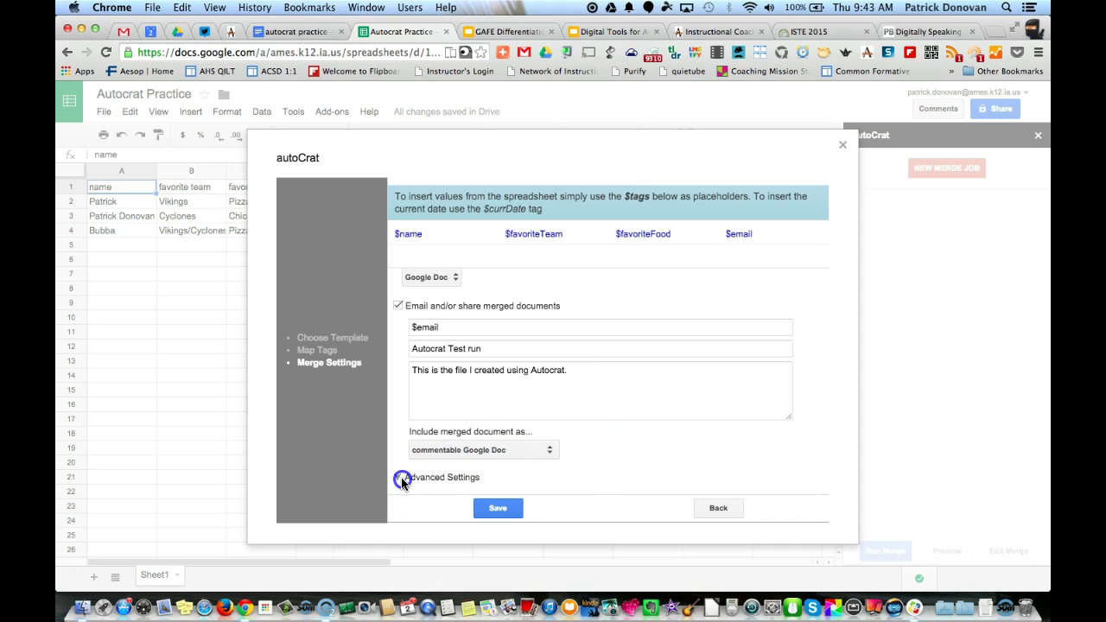
pyautogui.click(499, 510)
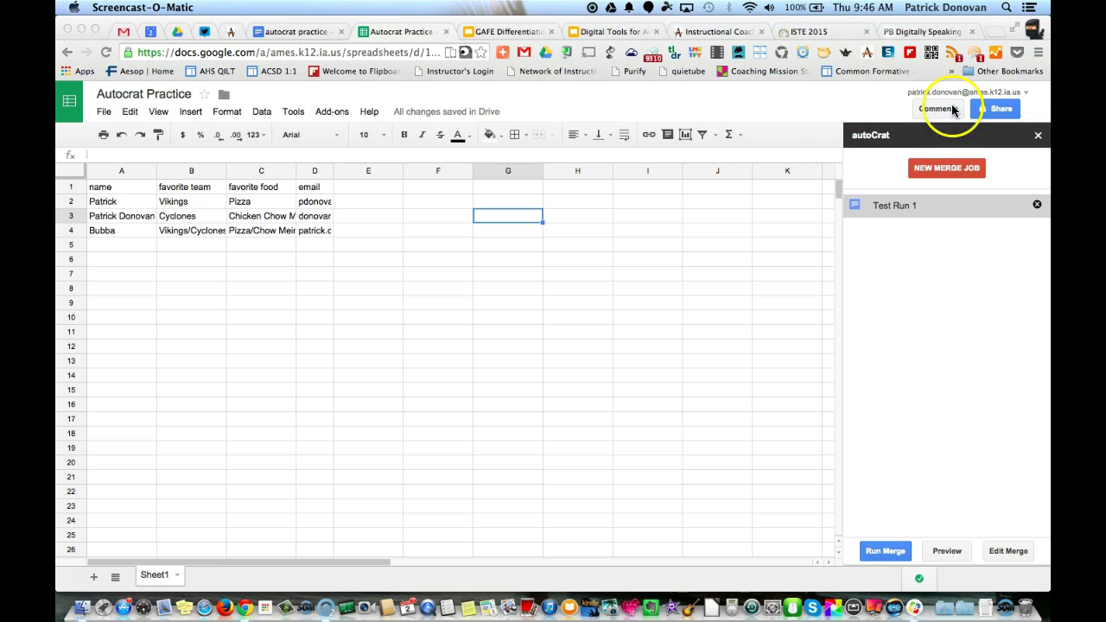
# Step: Select the Test Run 1 merge job and run the merge on the spreadsheet rows
pyautogui.click(896, 205)
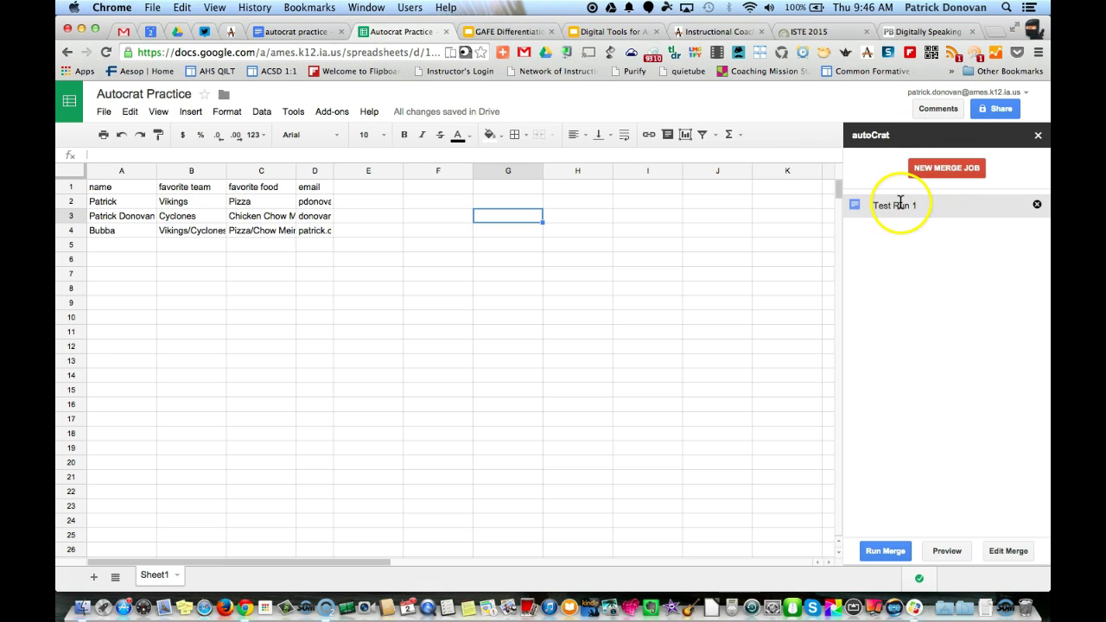
pyautogui.click(882, 551)
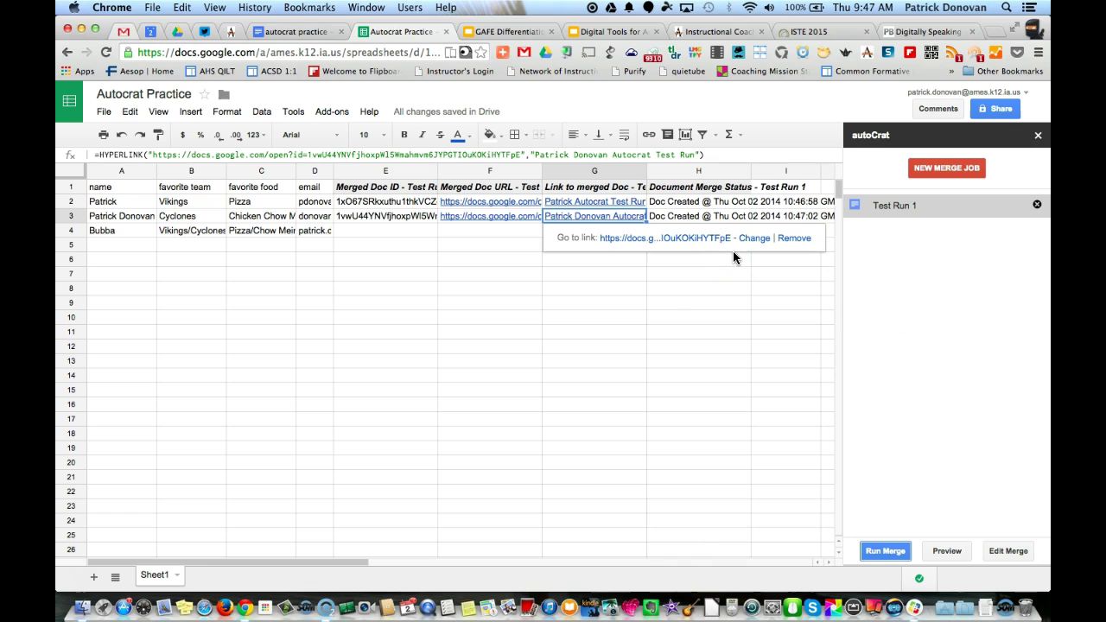
pyautogui.click(639, 303)
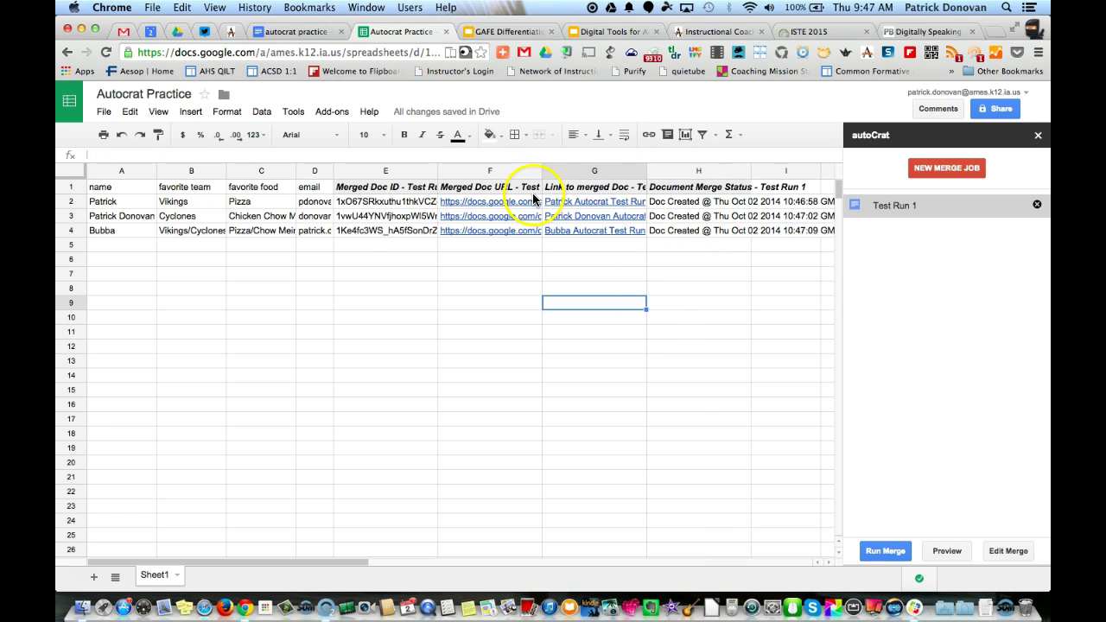
# Step: Open the merged document linked in row 4 of Sheet1, check its merged text, and close it
pyautogui.click(590, 230)
pyautogui.click(625, 256)
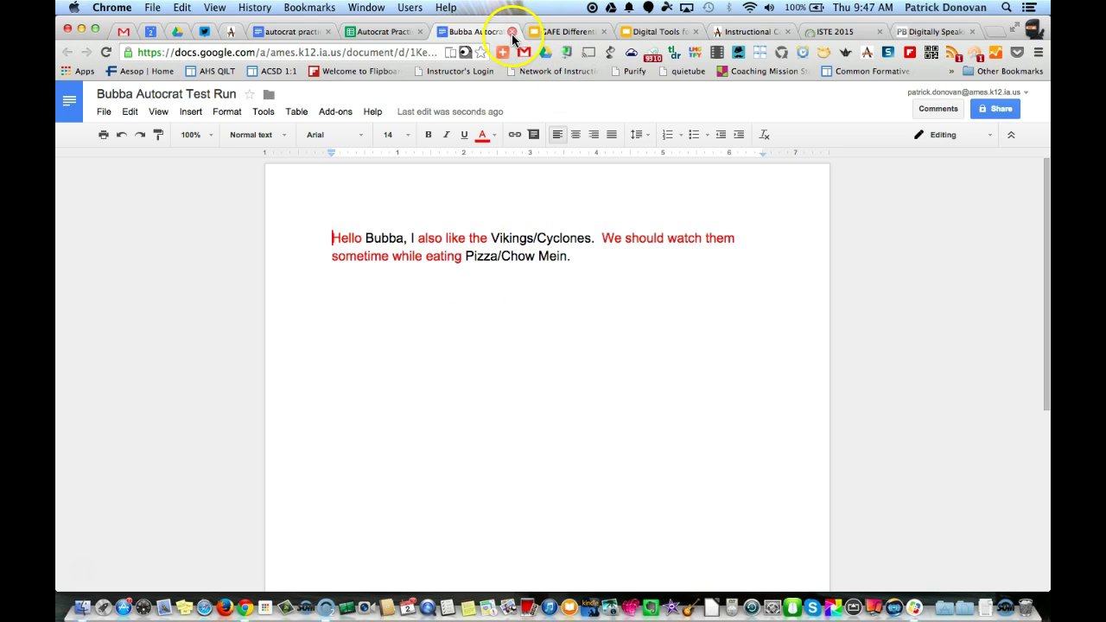
pyautogui.click(512, 32)
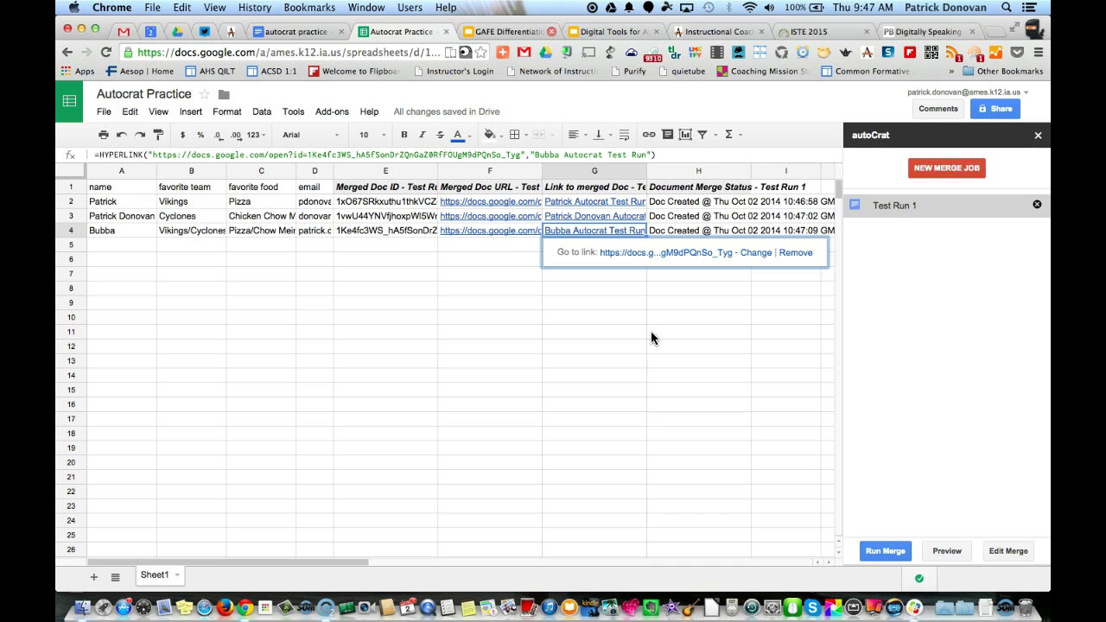
# Step: Review the document merge status column, check the autocrat practice template, and return to the Autocrat Practice spreadsheet
pyautogui.hscroll(3, 570, 303)
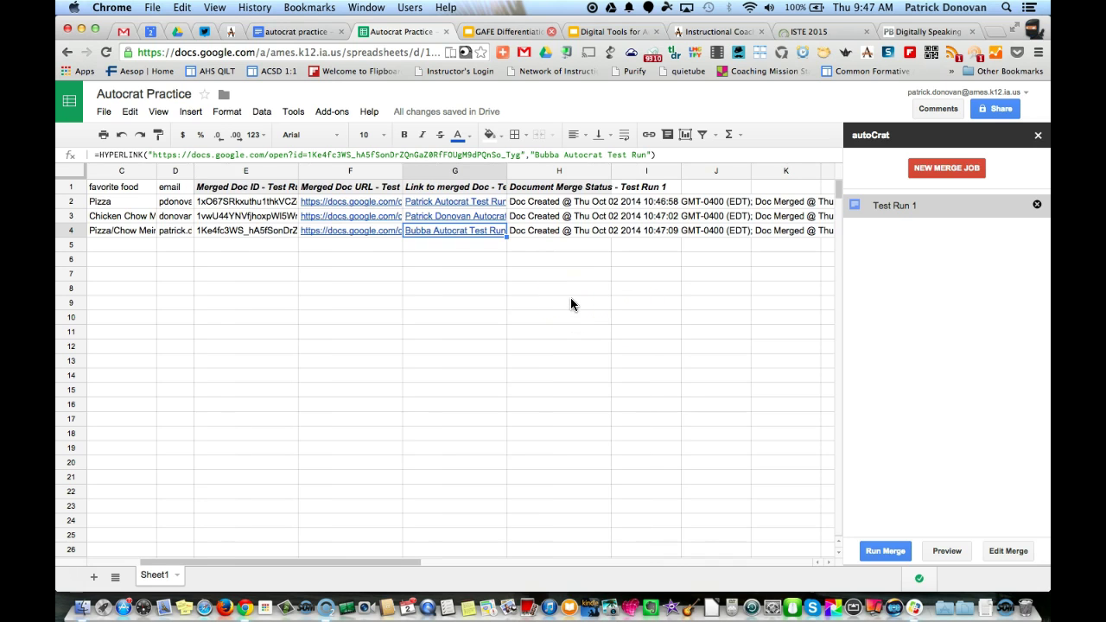
pyautogui.hscroll(-3, 571, 305)
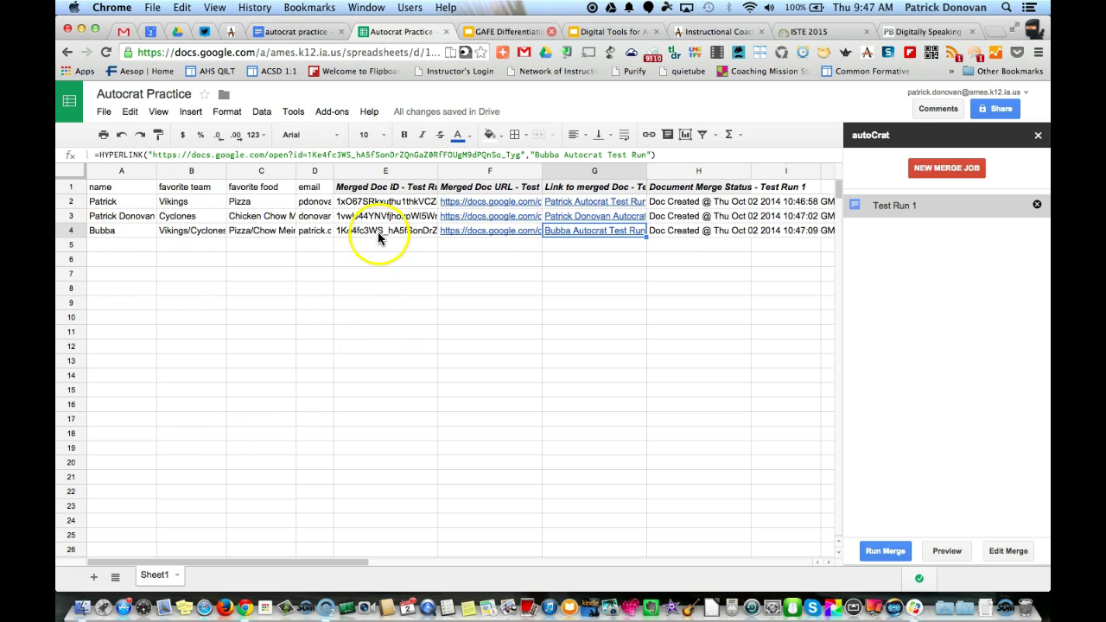
pyautogui.click(276, 32)
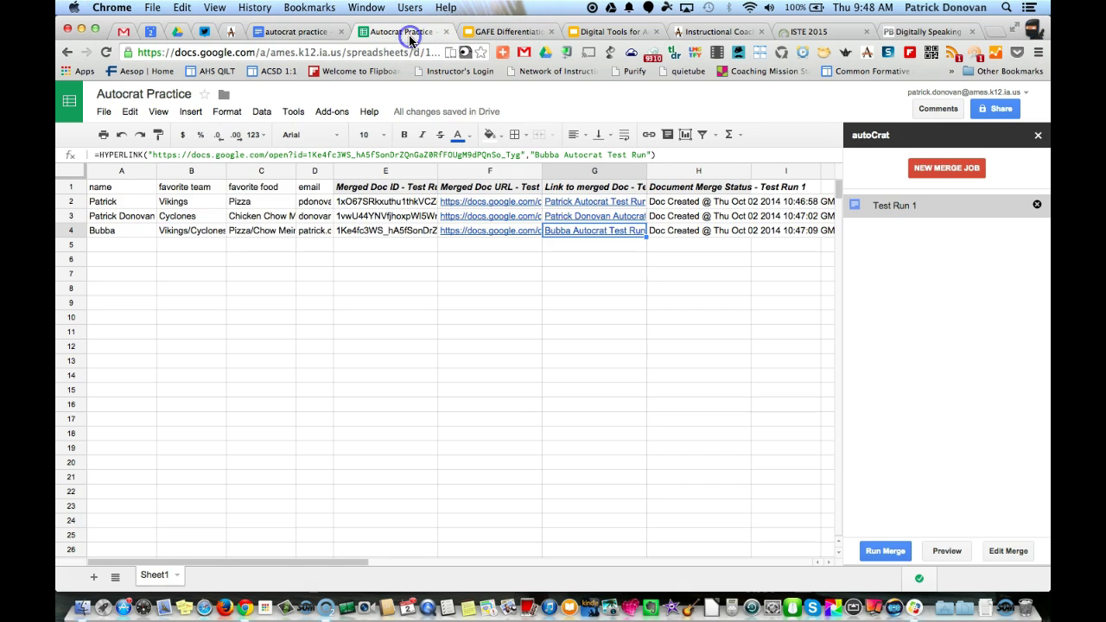
pyautogui.click(402, 32)
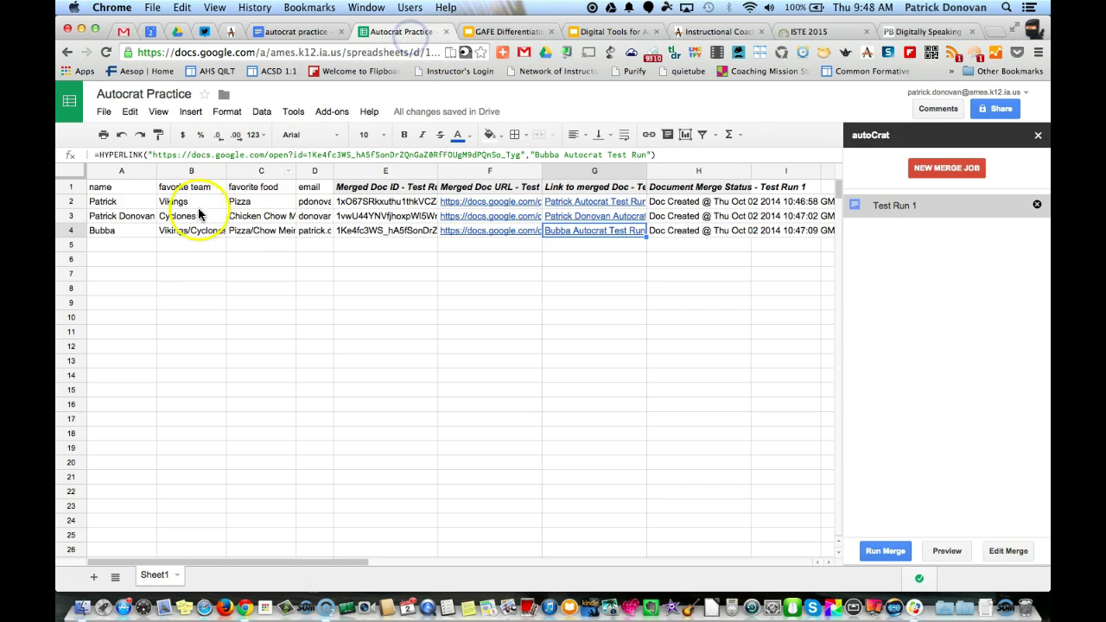